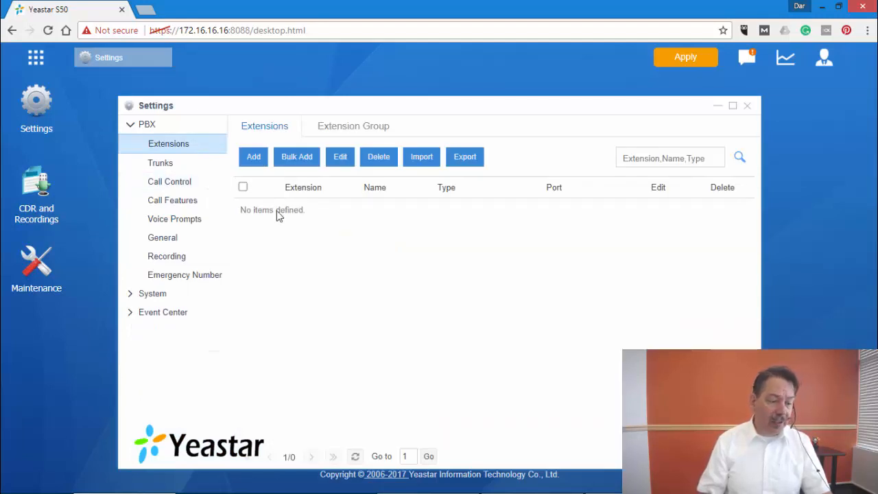
- Start adding a single SIP extension and review its registration, caller ID, concurrent registration and user information fields
{"action": "left_click", "coordinate": [253, 158]}
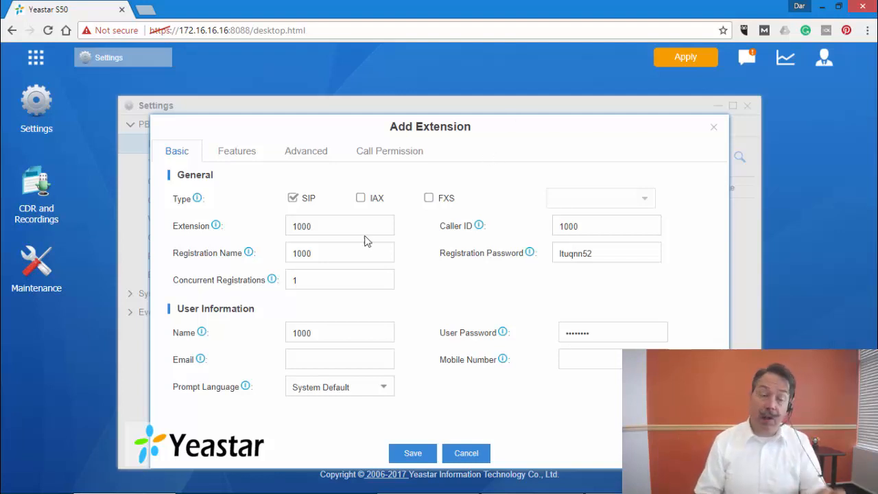
{"action": "left_click_drag", "start_coordinate": [324, 229], "coordinate": [282, 230]}
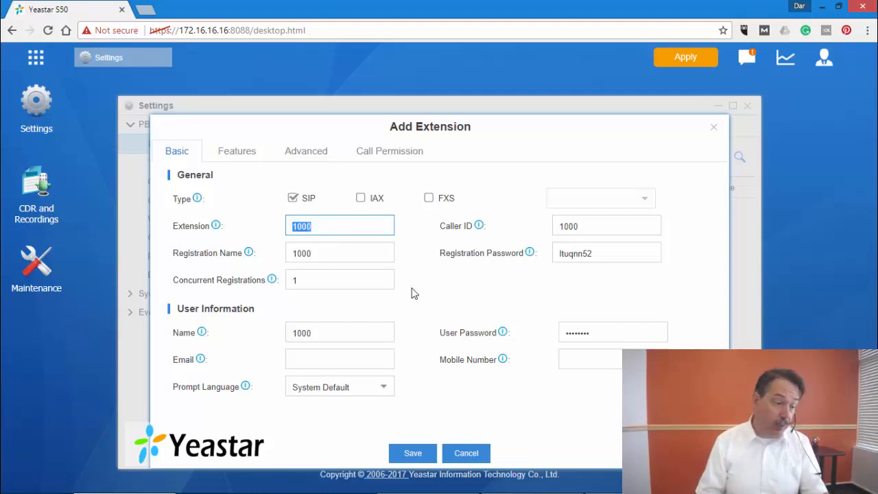
{"action": "left_click_drag", "start_coordinate": [317, 257], "coordinate": [283, 258]}
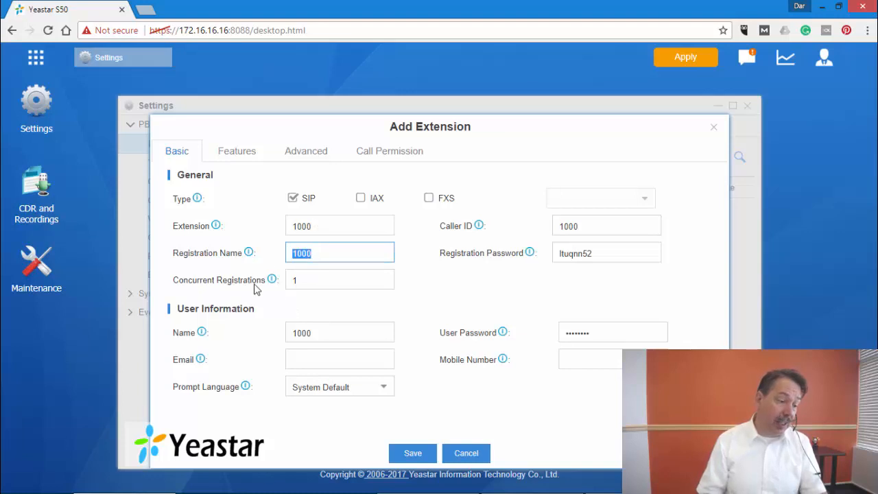
{"action": "left_click_drag", "start_coordinate": [610, 254], "coordinate": [539, 258]}
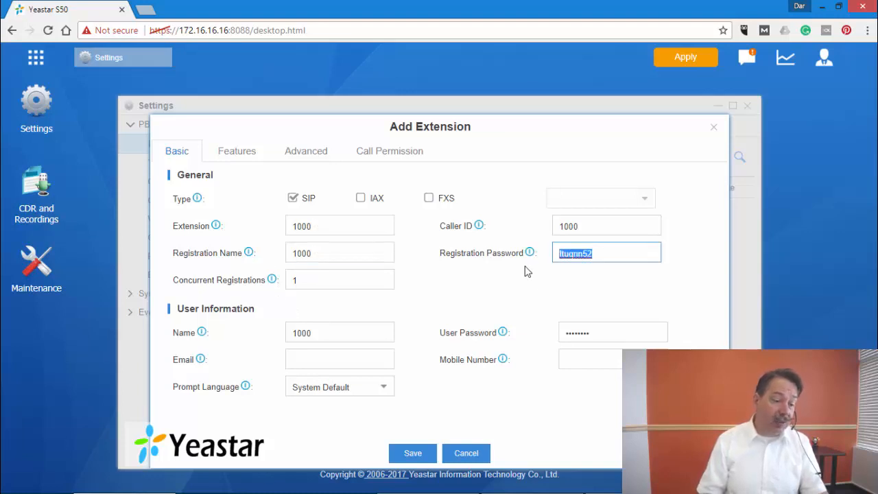
{"action": "left_click", "coordinate": [607, 295]}
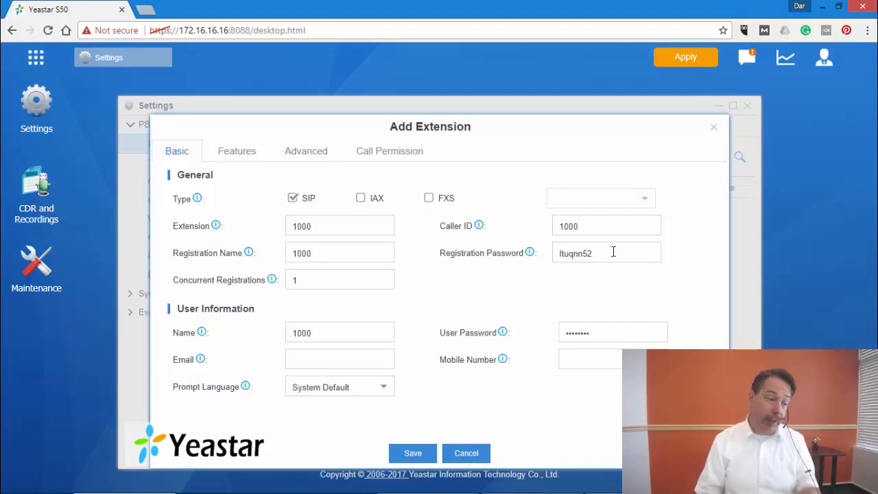
{"action": "left_click", "coordinate": [304, 281]}
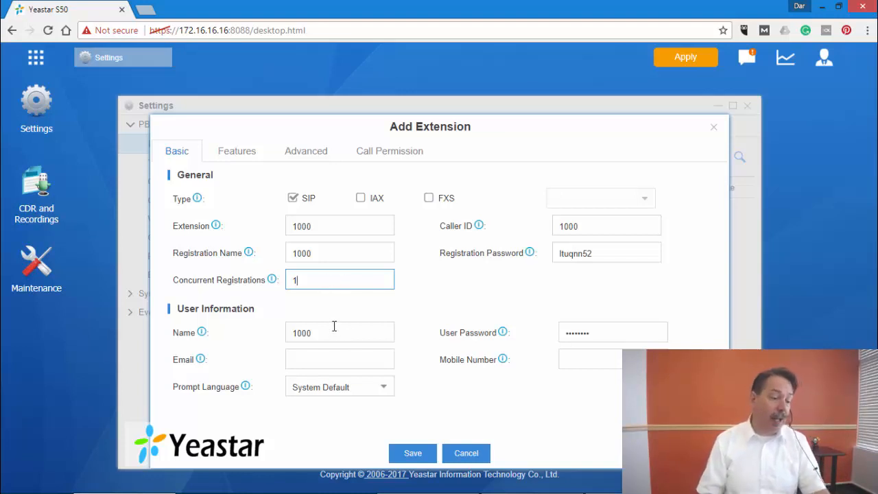
{"action": "left_click_drag", "start_coordinate": [313, 335], "coordinate": [291, 336]}
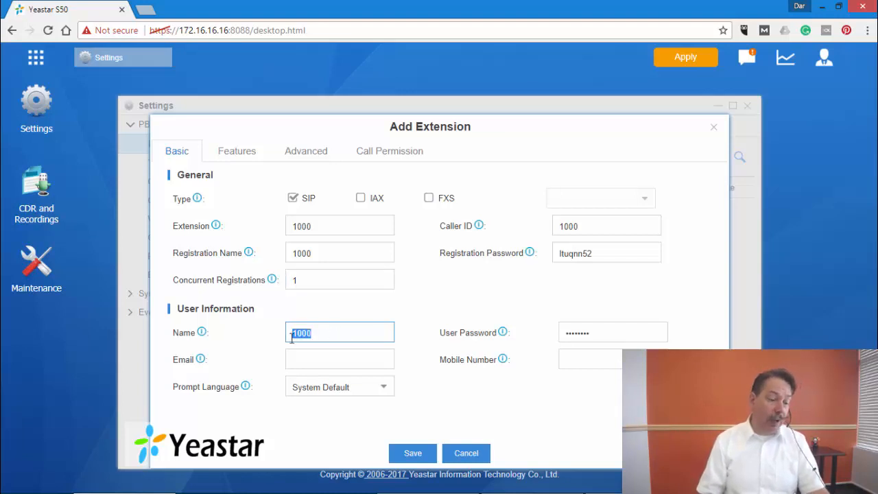
{"action": "left_click", "coordinate": [618, 336]}
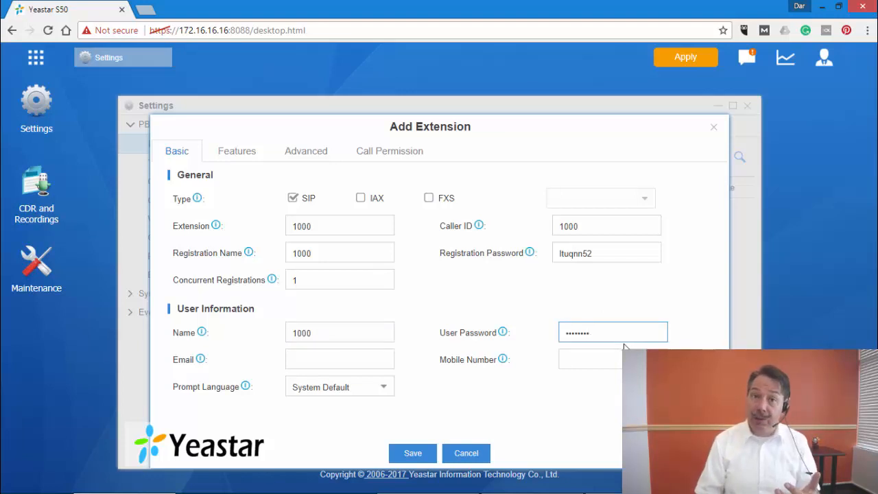
{"action": "left_click", "coordinate": [324, 365]}
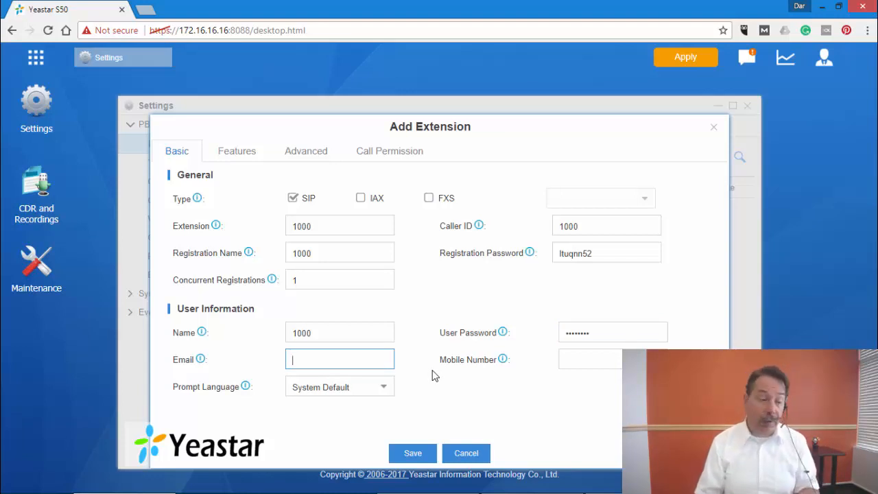
{"action": "left_click", "coordinate": [615, 361]}
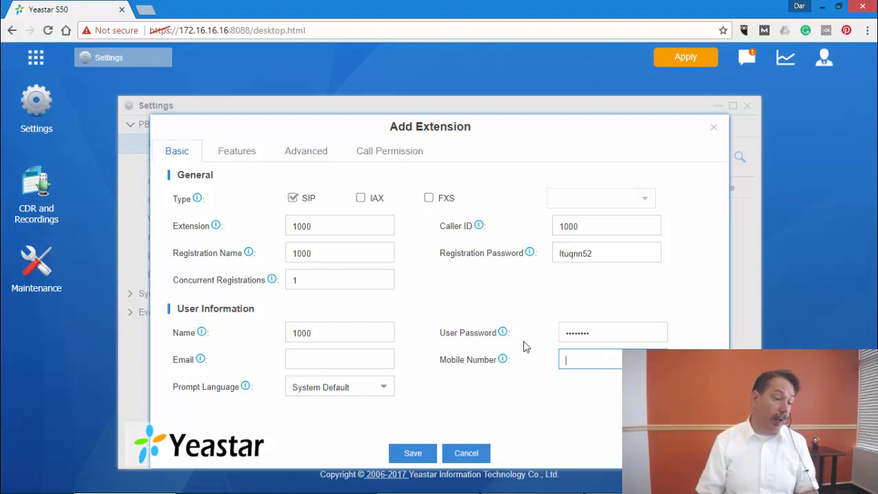
- Check the new extension's Features, Advanced and Call Permission settings, and save the extension with its default values
{"action": "left_click", "coordinate": [276, 177]}
{"action": "left_click", "coordinate": [254, 155]}
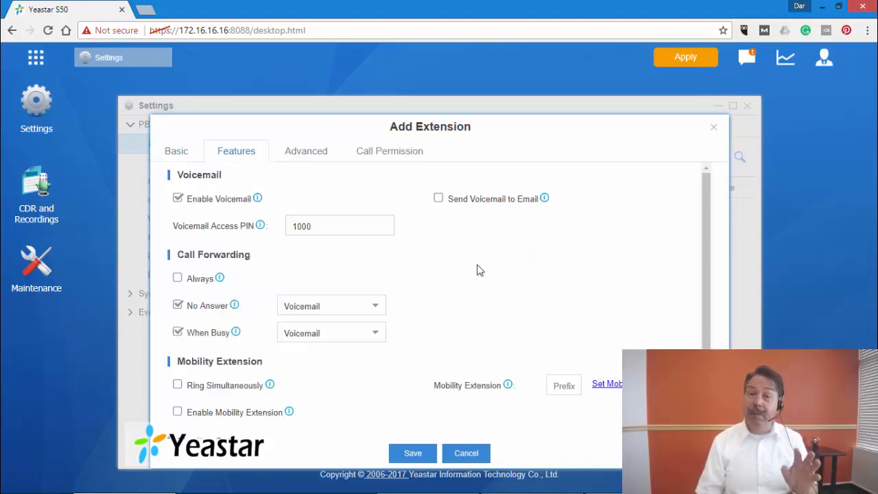
{"action": "left_click", "coordinate": [309, 152]}
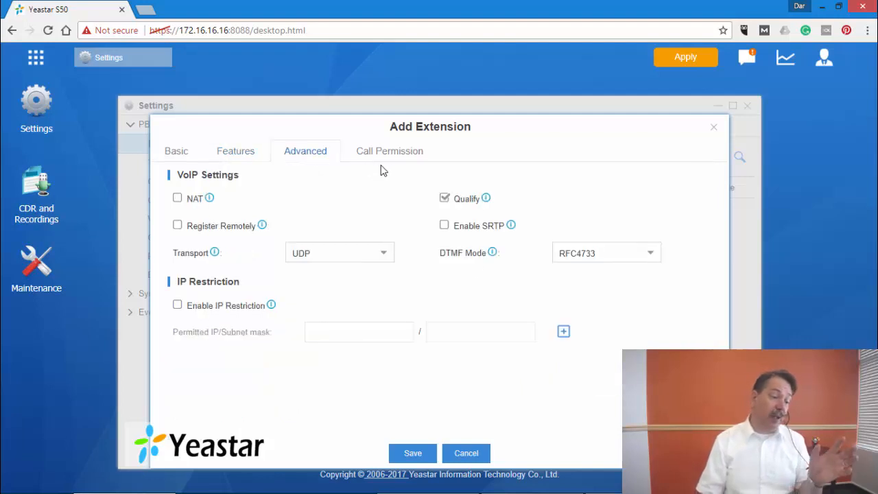
{"action": "left_click", "coordinate": [391, 153]}
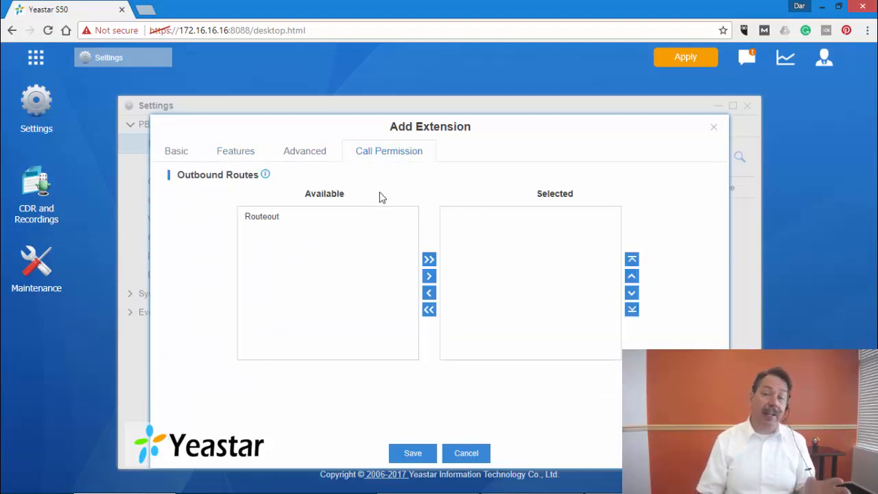
{"action": "left_click", "coordinate": [413, 454]}
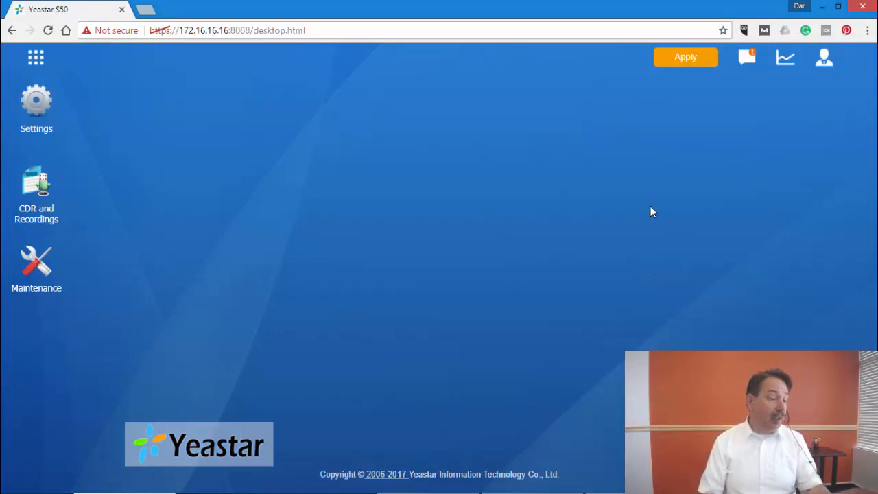
- Start a bulk addition of SIP extensions from 1000, with the create number set to 6 and random registration passwords
{"action": "left_click", "coordinate": [34, 112]}
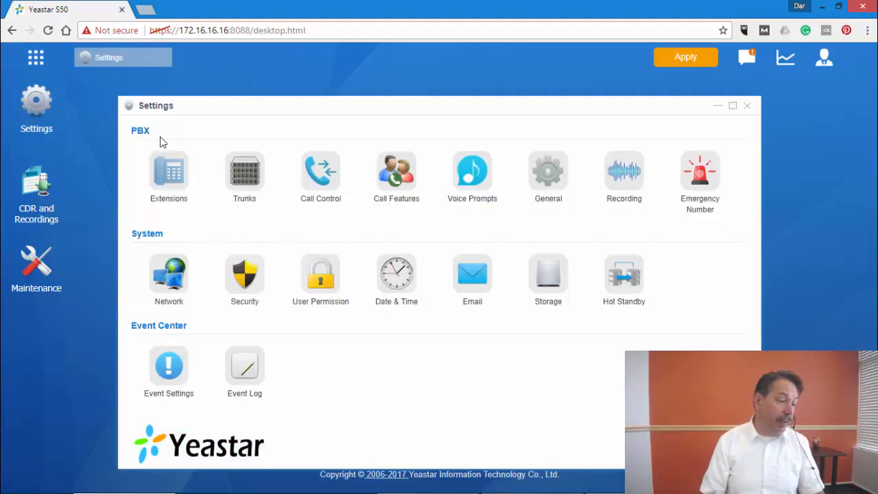
{"action": "left_click", "coordinate": [171, 173]}
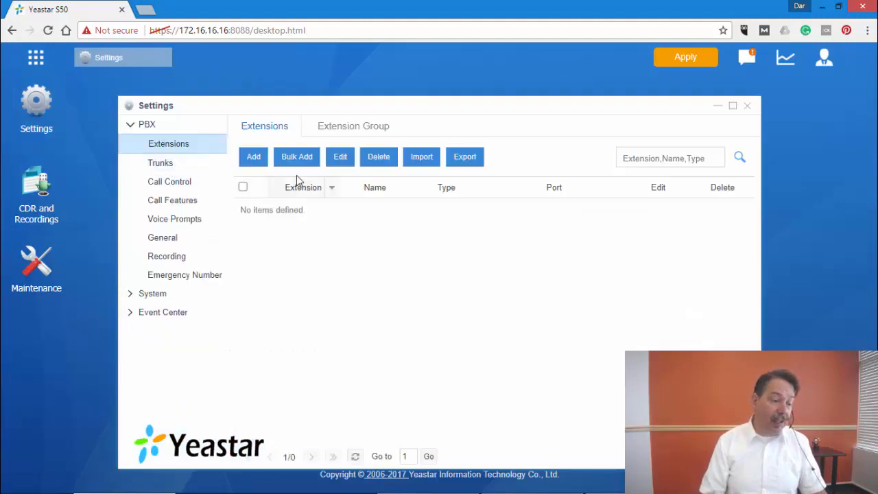
{"action": "left_click", "coordinate": [300, 159]}
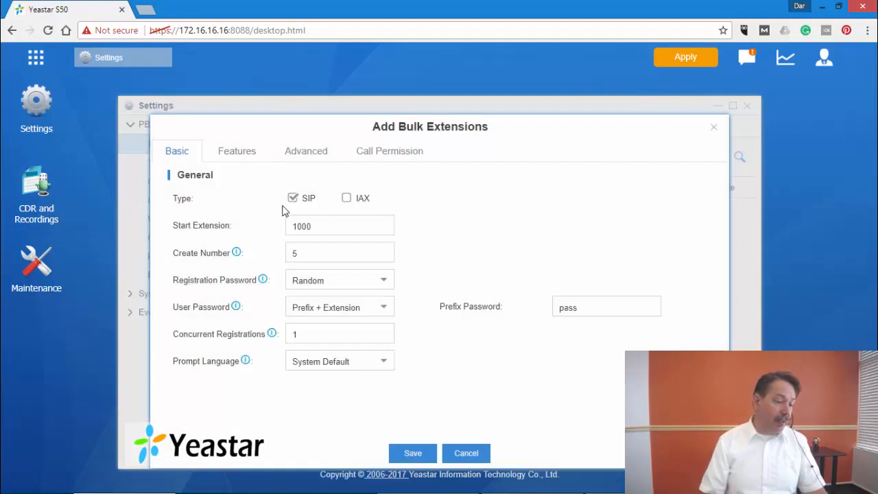
{"action": "left_click_drag", "start_coordinate": [313, 251], "coordinate": [274, 252]}
{"action": "type", "text": "6"}
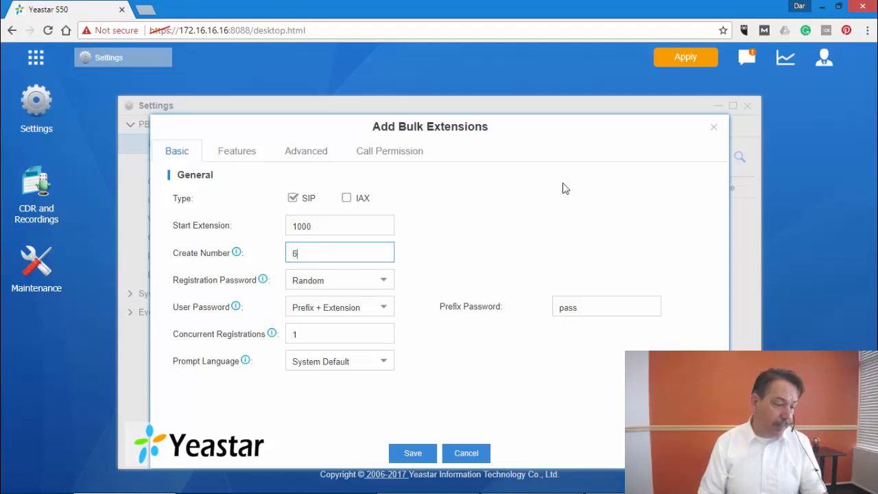
{"action": "left_click", "coordinate": [377, 288]}
{"action": "left_click", "coordinate": [380, 288]}
{"action": "left_click", "coordinate": [383, 287]}
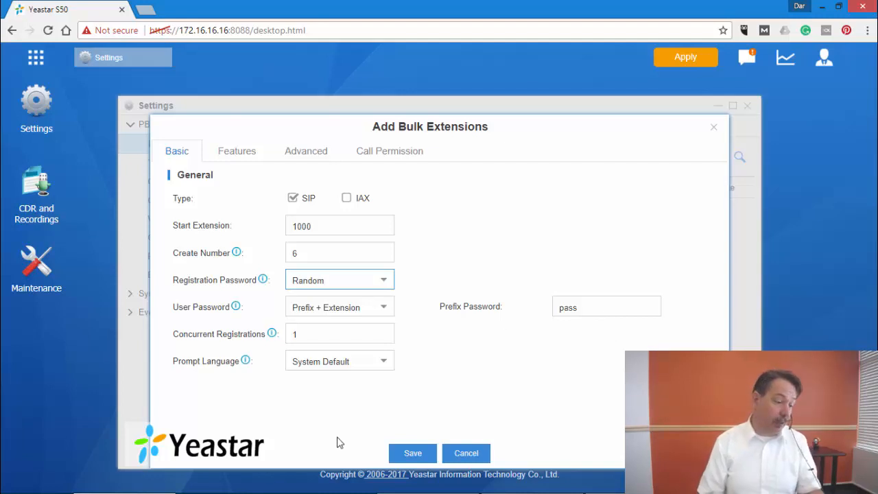
- Check the bulk extensions' Features, Advanced and Call Permission settings, and save the batch without changing them
{"action": "left_click", "coordinate": [236, 149]}
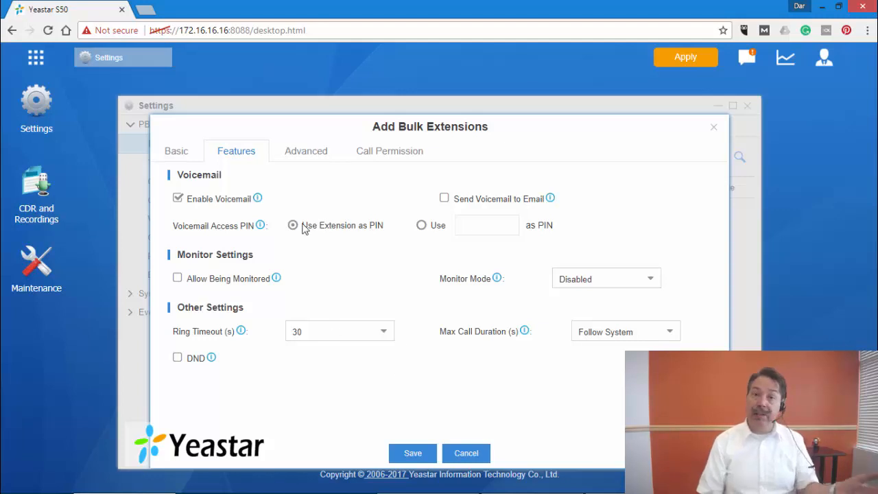
{"action": "left_click", "coordinate": [303, 156]}
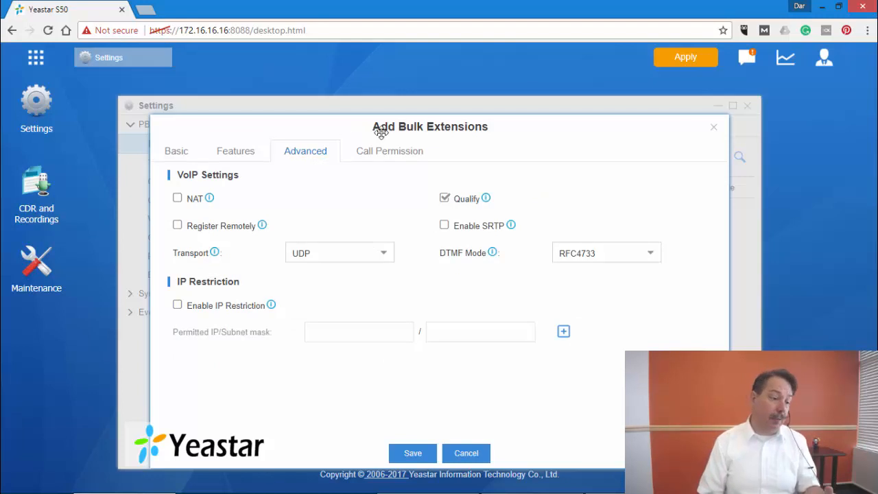
{"action": "left_click", "coordinate": [398, 158]}
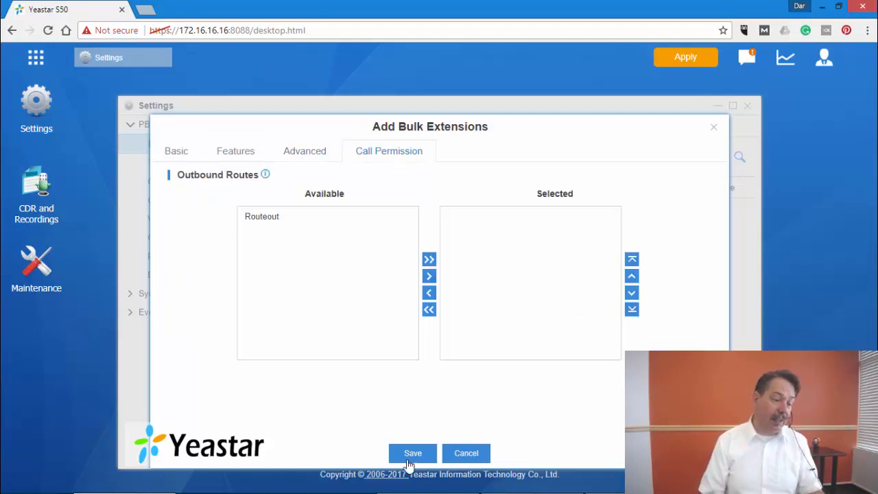
{"action": "left_click", "coordinate": [180, 152]}
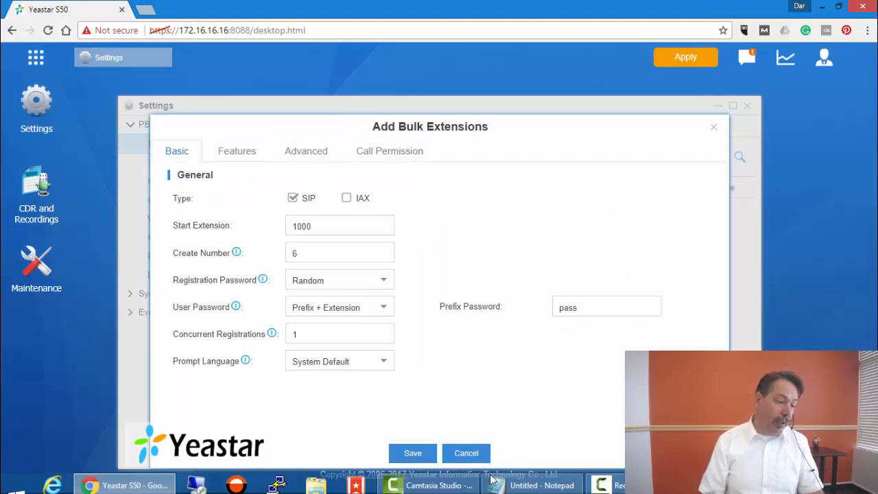
{"action": "left_click", "coordinate": [410, 454]}
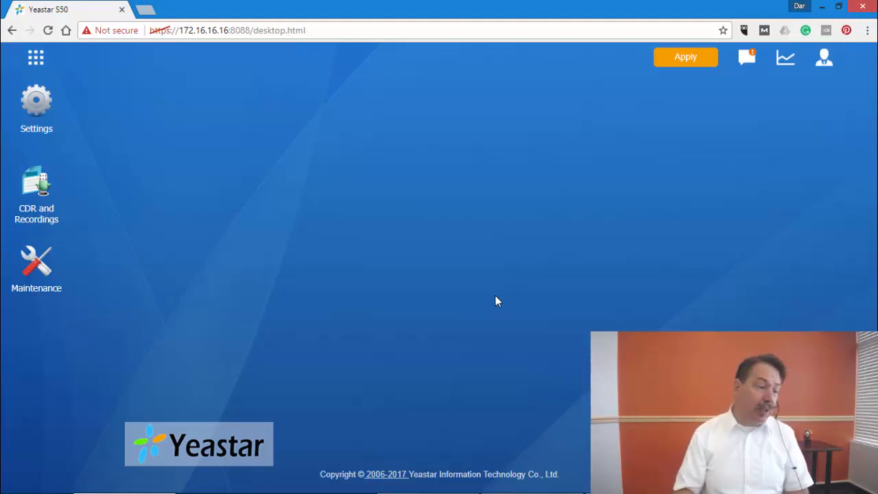
- Export extension 1000 from the extensions list as extension.csv into the Yeastar folder, and open the file maximized in Excel
{"action": "left_click", "coordinate": [36, 112]}
{"action": "left_click", "coordinate": [172, 173]}
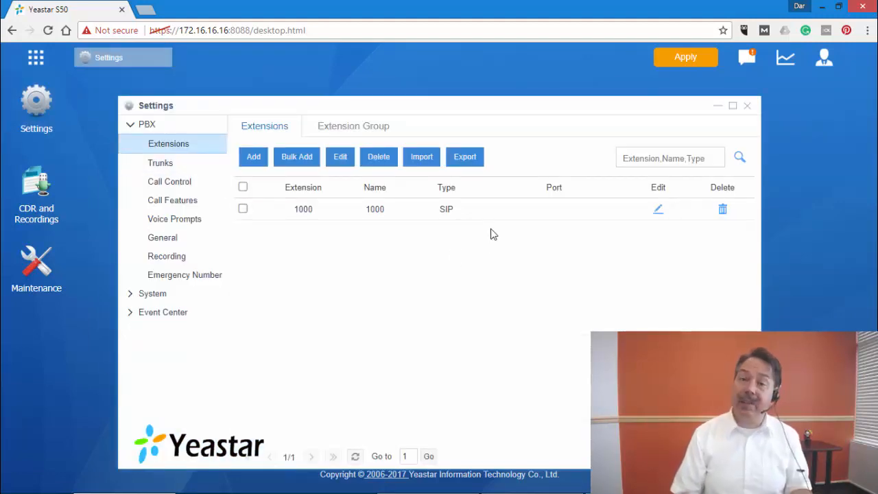
{"action": "left_click", "coordinate": [242, 209]}
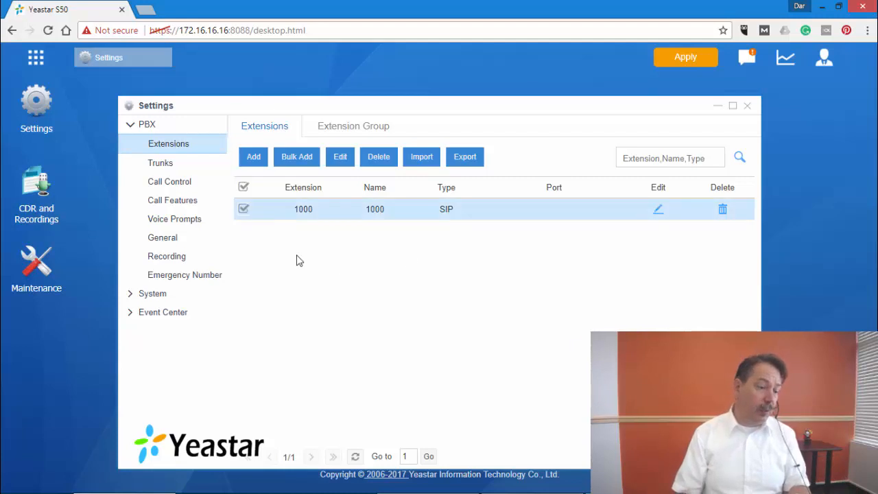
{"action": "left_click", "coordinate": [466, 162]}
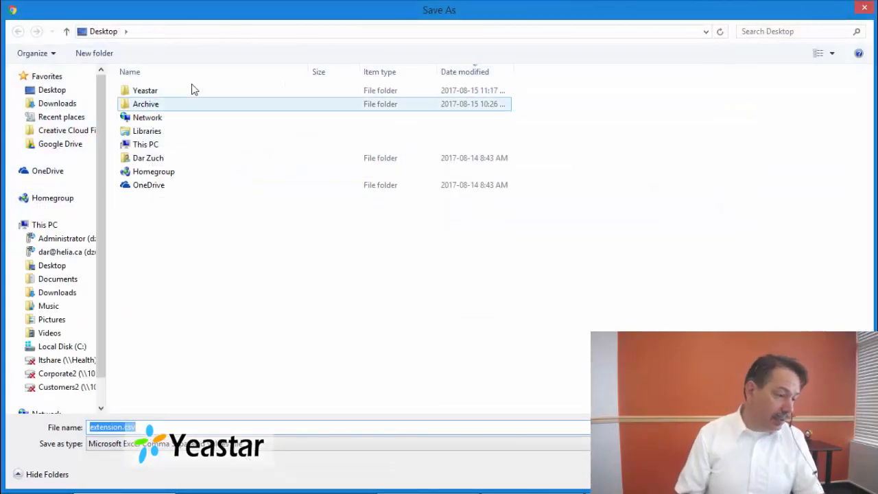
{"action": "double_click", "coordinate": [142, 90]}
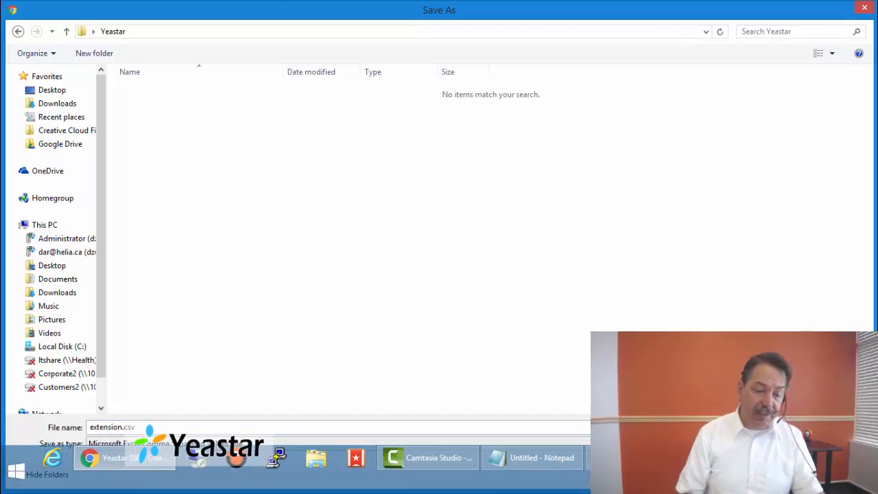
{"action": "key", "text": "Return"}
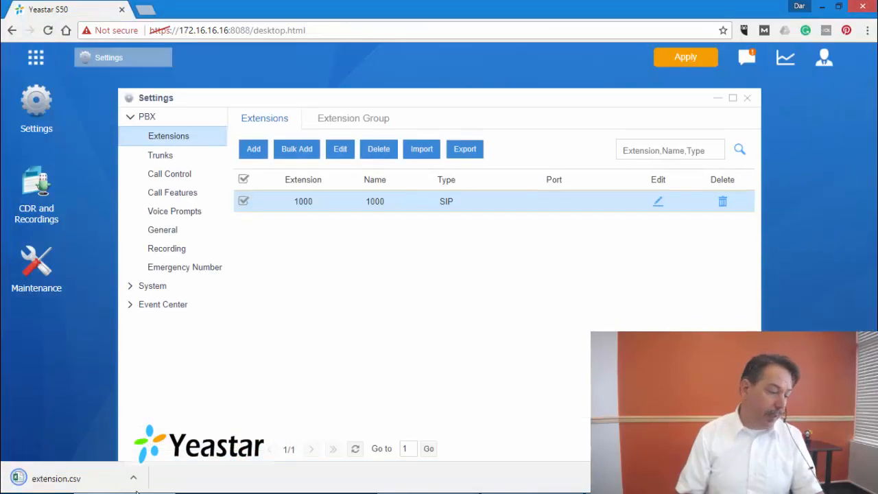
{"action": "left_click", "coordinate": [68, 478]}
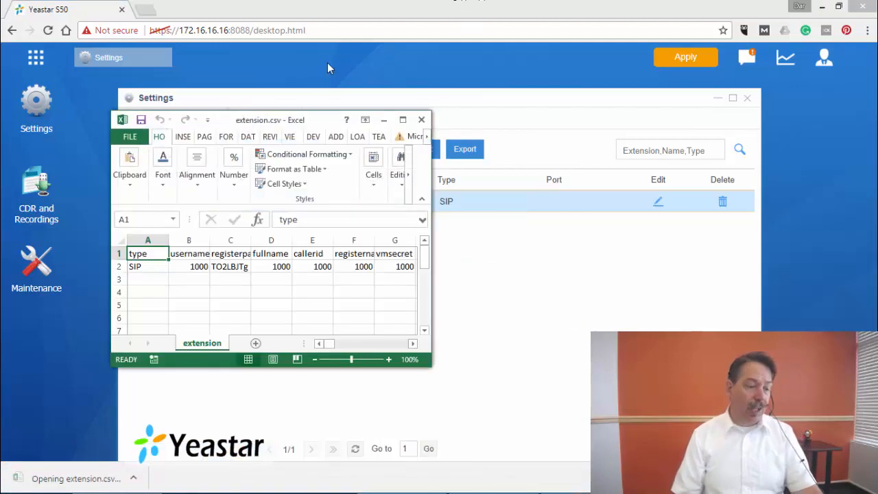
{"action": "double_click", "coordinate": [288, 124]}
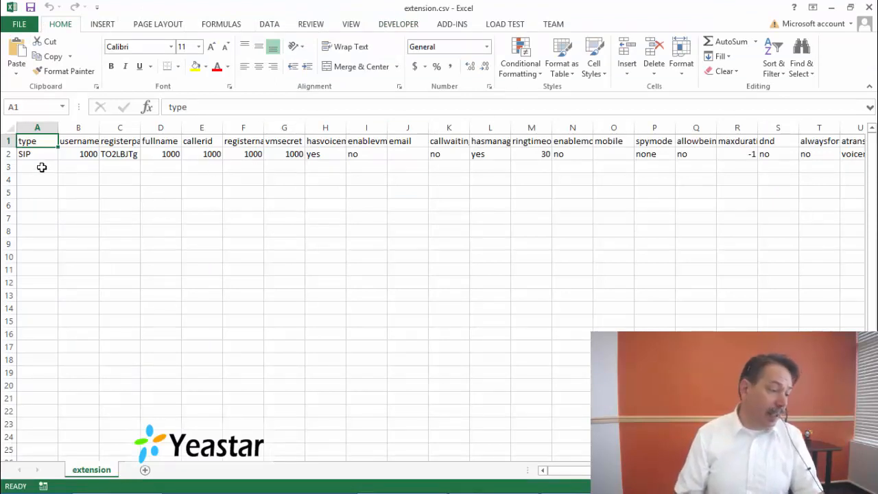
- Copy the SIP extension record in row 2 and paste it as values into row 3
{"action": "left_click", "coordinate": [8, 154]}
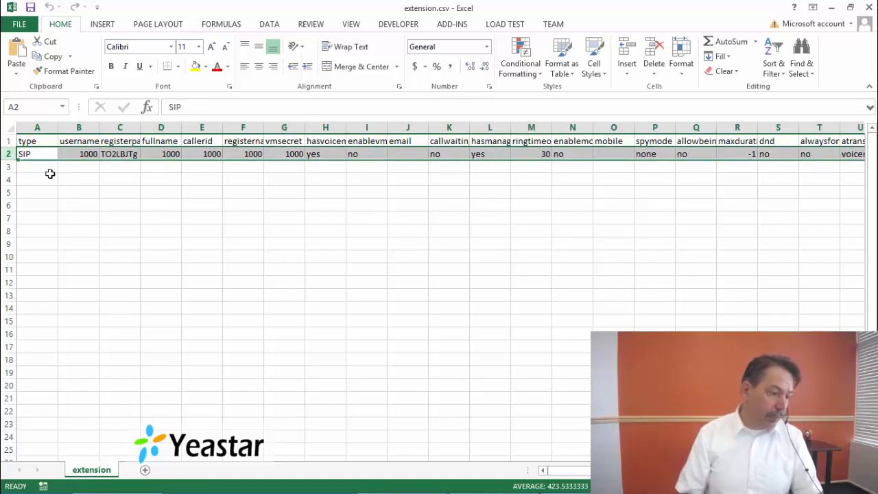
{"action": "key", "text": "ctrl+c"}
{"action": "right_click", "coordinate": [41, 155]}
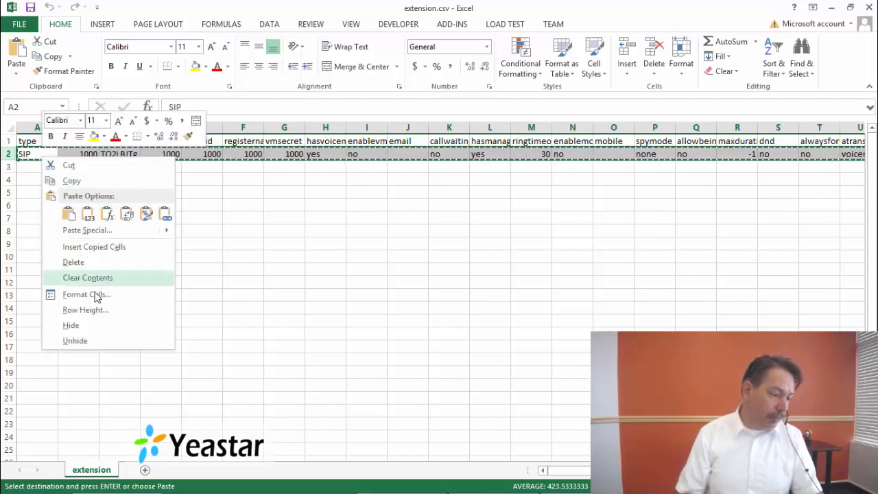
{"action": "left_click", "coordinate": [101, 180]}
{"action": "left_click", "coordinate": [43, 169]}
{"action": "right_click", "coordinate": [46, 171]}
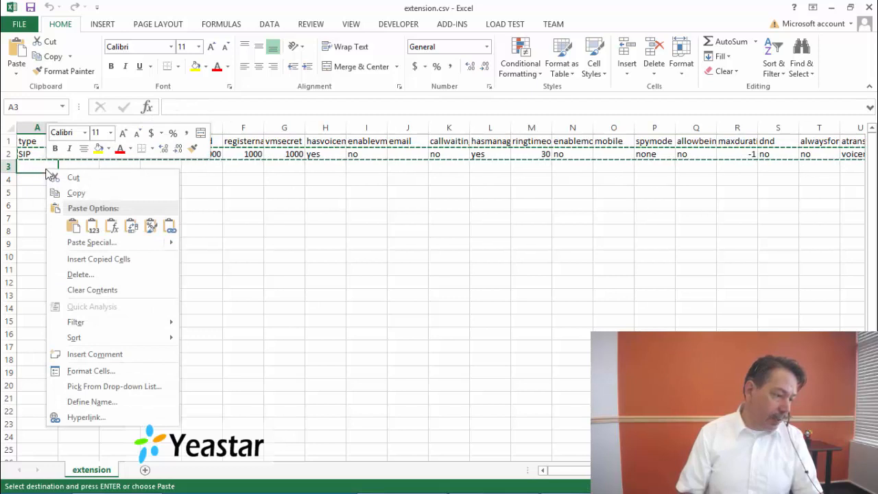
{"action": "left_click", "coordinate": [92, 226]}
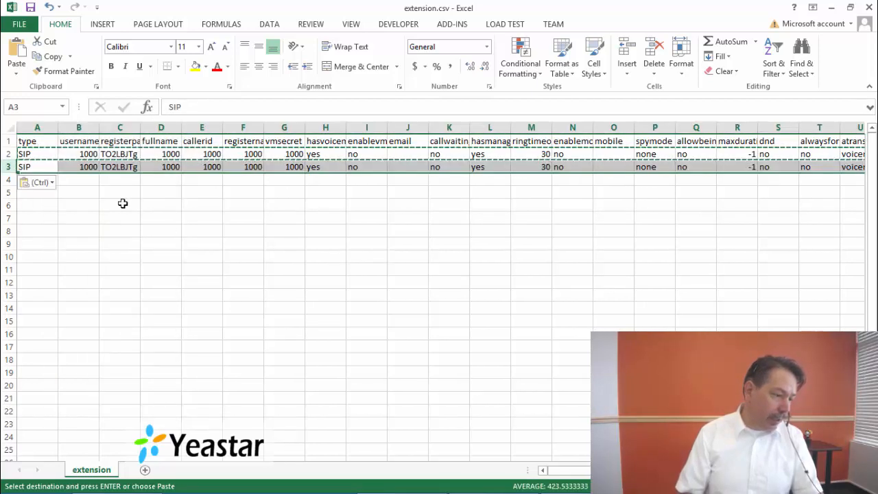
- Paste the copied SIP extension record into rows 4 through 10
{"action": "left_click", "coordinate": [66, 191]}
{"action": "key", "text": "ctrl"}
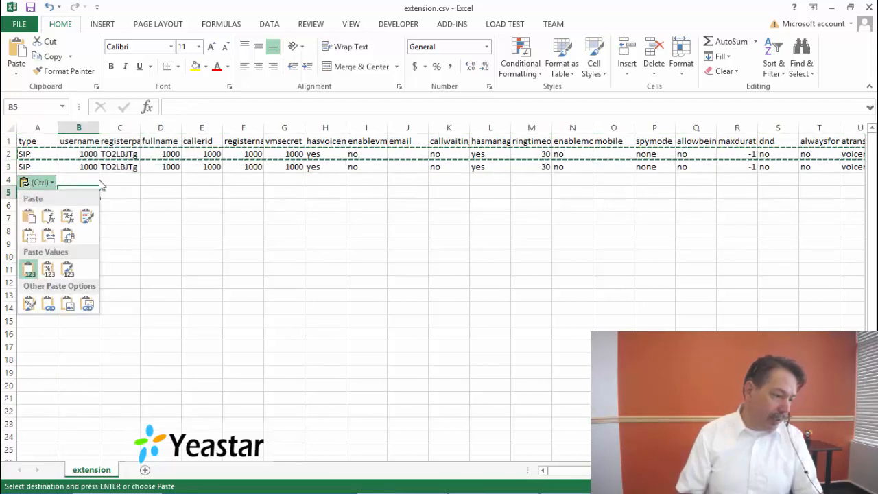
{"action": "key", "text": "Escape"}
{"action": "key", "text": "Up"}
{"action": "key", "text": "Left"}
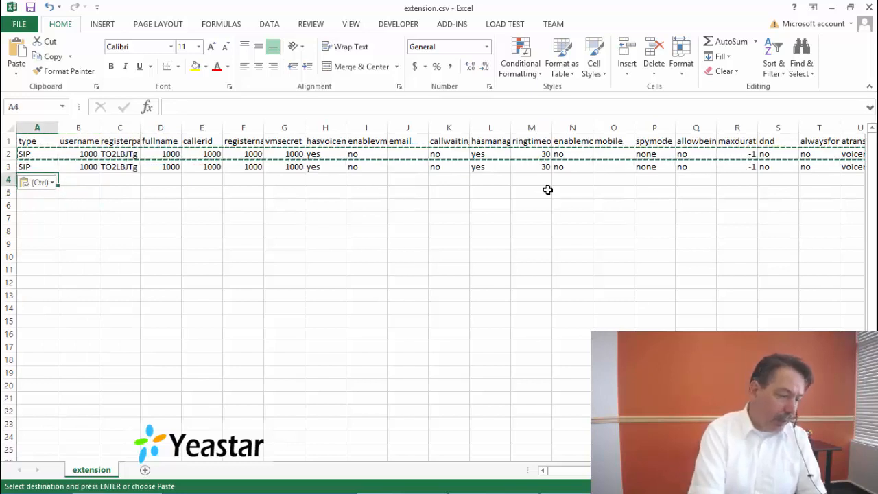
{"action": "key", "text": "ctrl+v"}
{"action": "key", "text": "Down"}
{"action": "key", "text": "ctrl+v"}
{"action": "key", "text": "Down"}
{"action": "key", "text": "ctrl+v"}
{"action": "key", "text": "Down"}
{"action": "key", "text": "ctrl+v"}
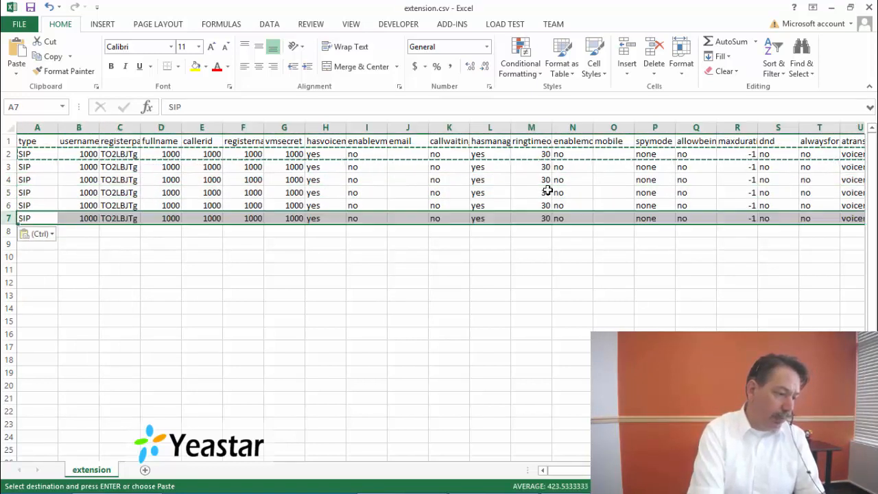
{"action": "key", "text": "Down"}
{"action": "key", "text": "ctrl+v"}
{"action": "key", "text": "Down"}
{"action": "key", "text": "ctrl+v"}
{"action": "key", "text": "Down"}
{"action": "key", "text": "ctrl+v"}
- Set the username in B3 to 1001 and fill the series from B2:B3 down to 1008 in row 10
{"action": "key", "text": "Up"}
{"action": "key", "text": "Up"}
{"action": "key", "text": "Up"}
{"action": "key", "text": "Up"}
{"action": "key", "text": "Up"}
{"action": "key", "text": "Up"}
{"action": "key", "text": "Up"}
{"action": "key", "text": "Right"}
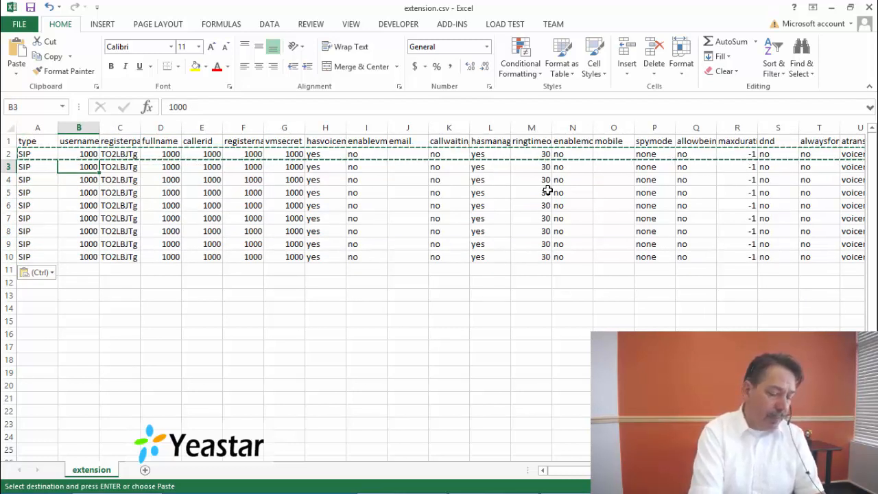
{"action": "type", "text": "1001"}
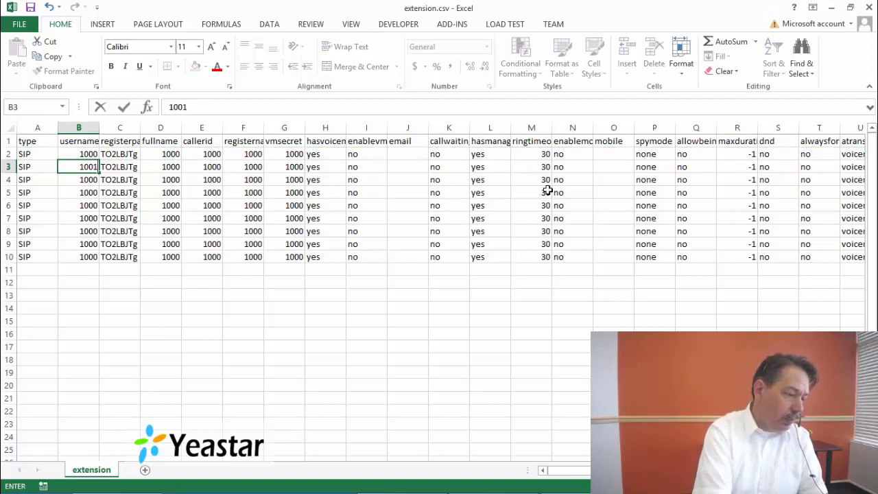
{"action": "key", "text": "Return"}
{"action": "key", "text": "Up"}
{"action": "key", "text": "Up"}
{"action": "key", "text": "shift+Down"}
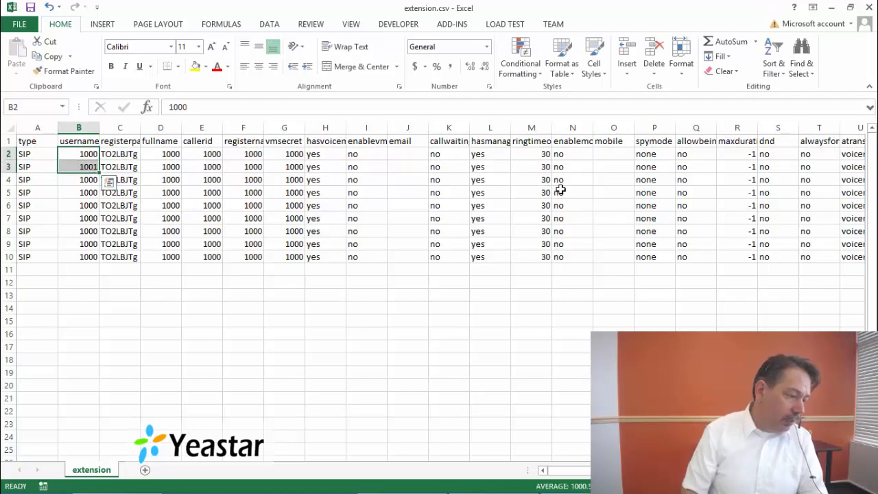
{"action": "left_click_drag", "start_coordinate": [101, 175], "coordinate": [95, 260]}
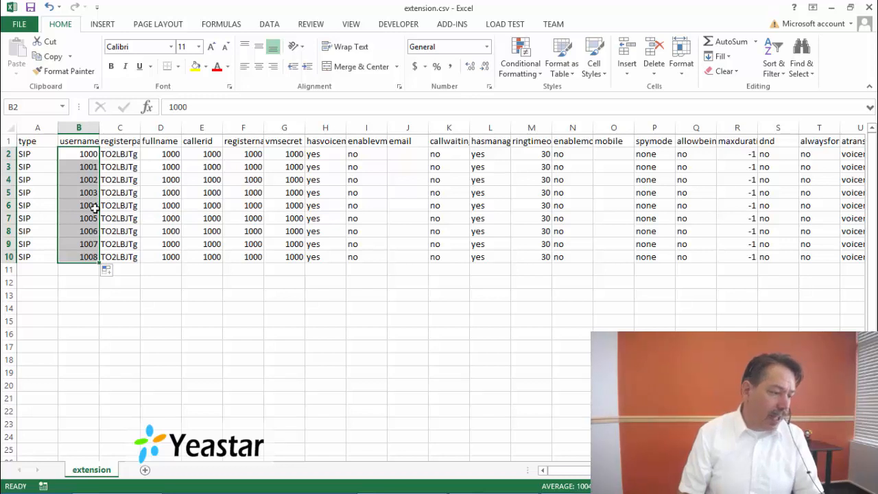
- Copy the username series into the fullname, callerid, registername and vmsecret columns for rows 2 to 10
{"action": "key", "text": "ctrl+c"}
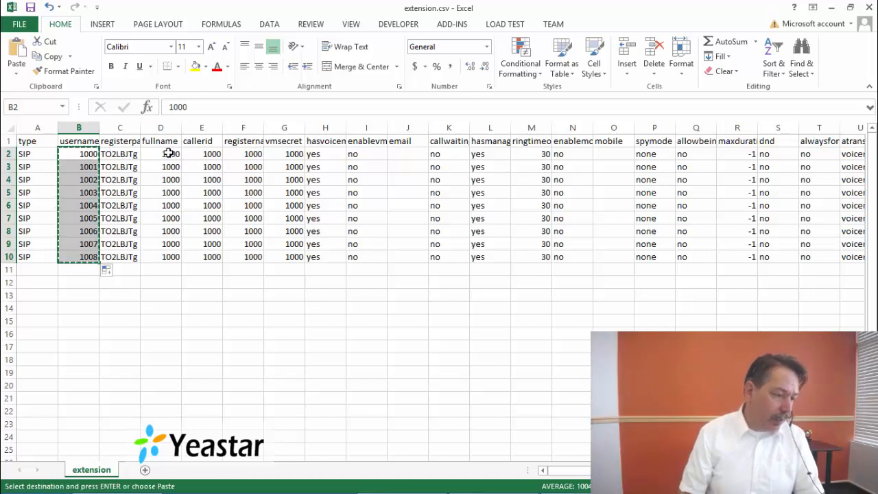
{"action": "left_click", "coordinate": [168, 152]}
{"action": "key", "text": "ctrl+v"}
{"action": "left_click", "coordinate": [209, 153]}
{"action": "key", "text": "ctrl+v"}
{"action": "left_click", "coordinate": [255, 153]}
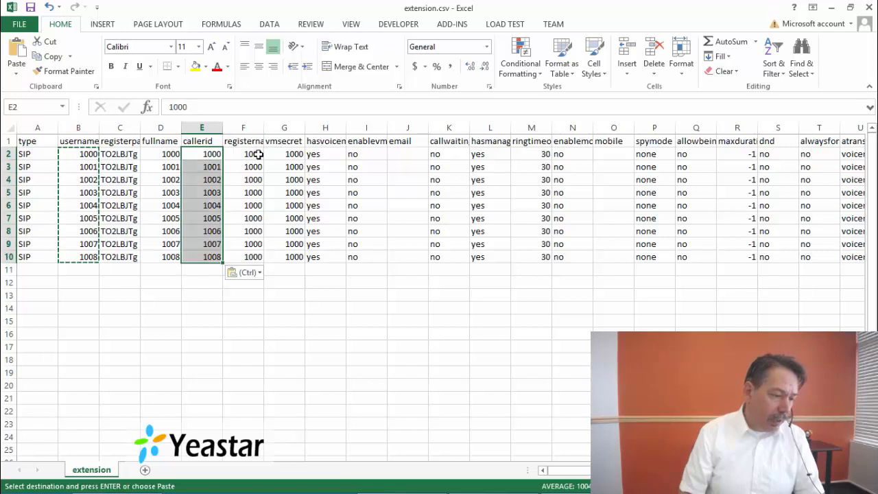
{"action": "key", "text": "ctrl+v"}
{"action": "left_click", "coordinate": [288, 154]}
{"action": "key", "text": "ctrl+v"}
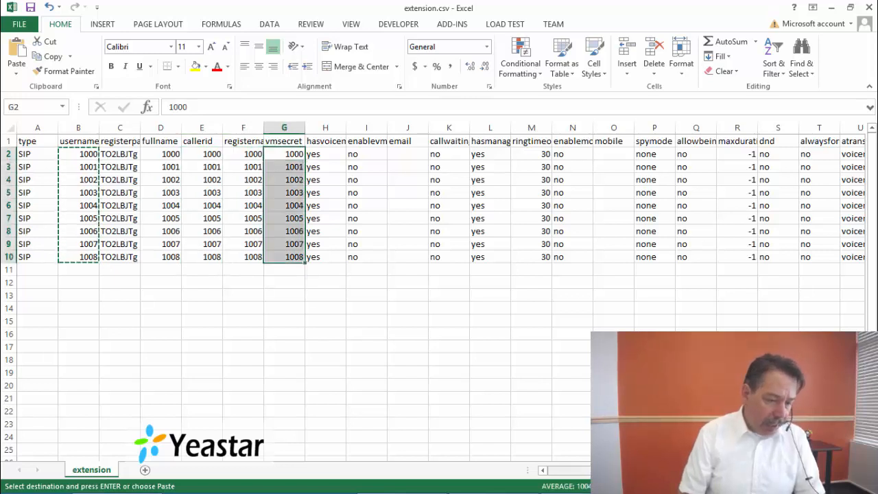
- Review the remaining extension setting columns through maxregistrations, and return to the first columns
{"action": "scroll", "coordinate": [439, 275], "scroll_direction": "right", "scroll_amount": 7}
{"action": "scroll", "coordinate": [439, 275], "scroll_direction": "right", "scroll_amount": 11}
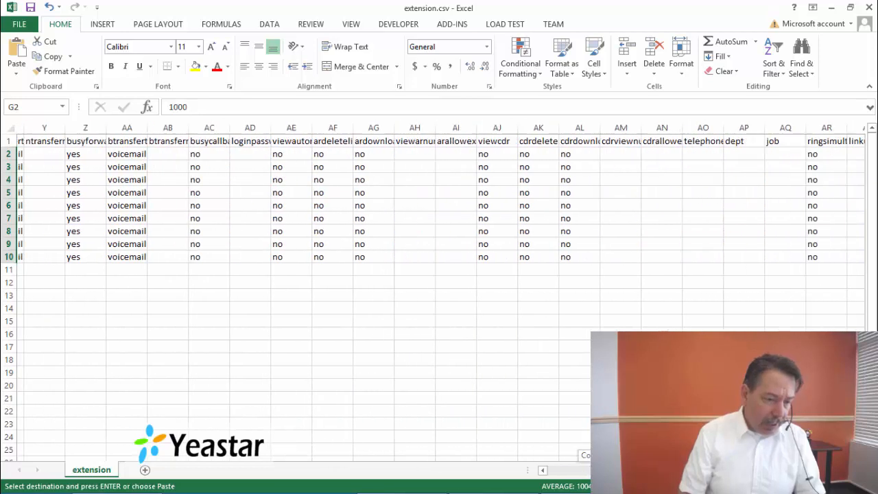
{"action": "scroll", "coordinate": [439, 275], "scroll_direction": "right", "scroll_amount": 12}
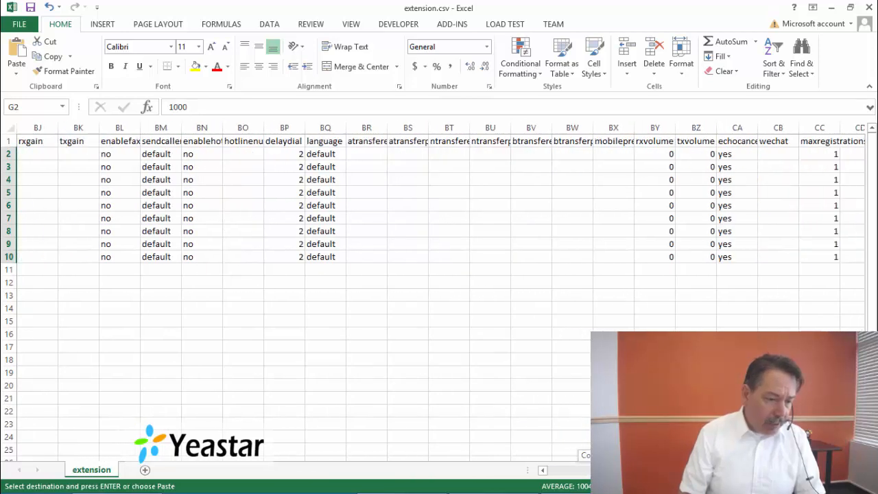
{"action": "scroll", "coordinate": [320, 205], "scroll_direction": "left", "scroll_amount": 20}
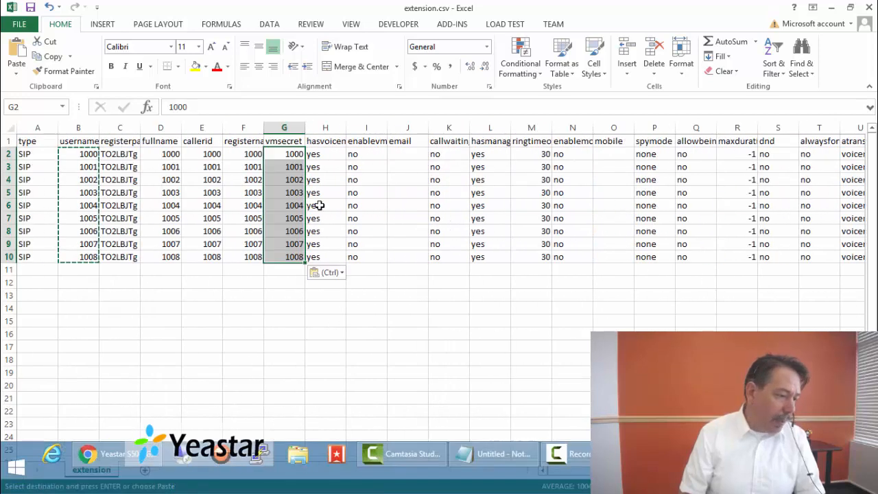
- Copy the RANDBETWEEN and CHAR random password formula from Notepad and enter it in registerpassword cell C3
{"action": "double_click", "coordinate": [140, 127]}
{"action": "left_click", "coordinate": [141, 168]}
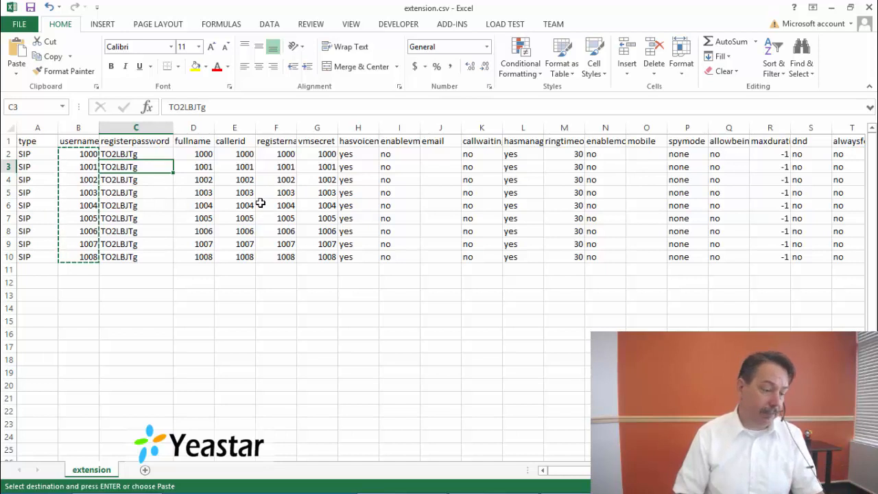
{"action": "key", "text": "alt+Tab"}
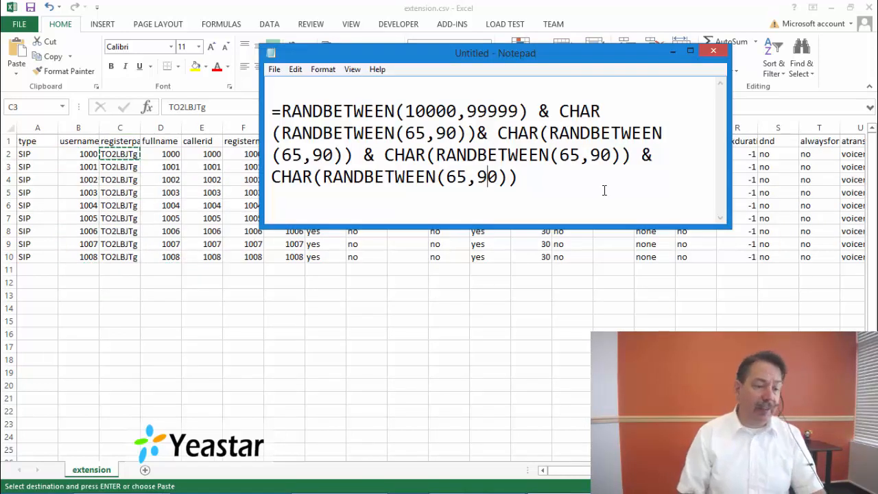
{"action": "left_click_drag", "start_coordinate": [519, 177], "coordinate": [241, 107]}
{"action": "key", "text": "ctrl+c"}
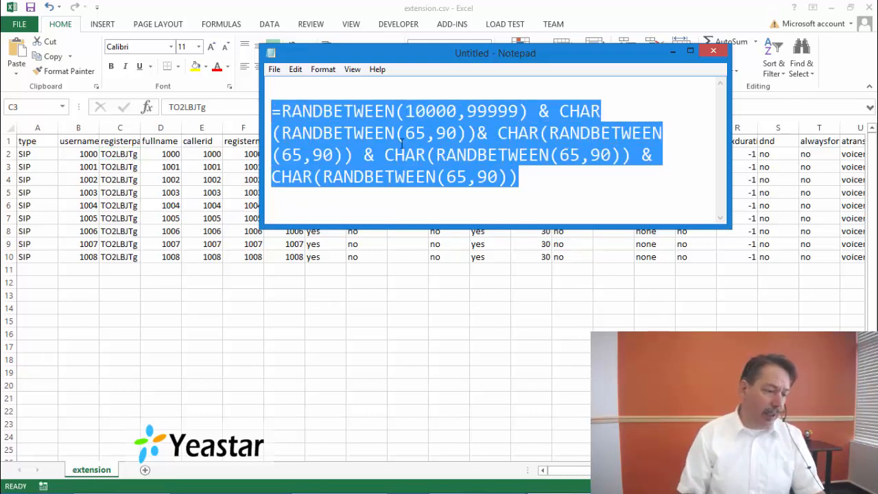
{"action": "left_click", "coordinate": [111, 170]}
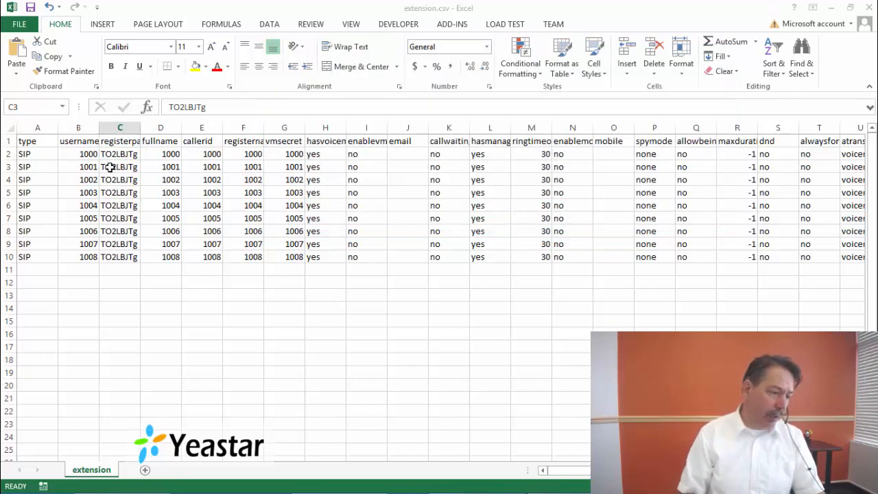
{"action": "double_click", "coordinate": [210, 107]}
{"action": "key", "text": "ctrl+v"}
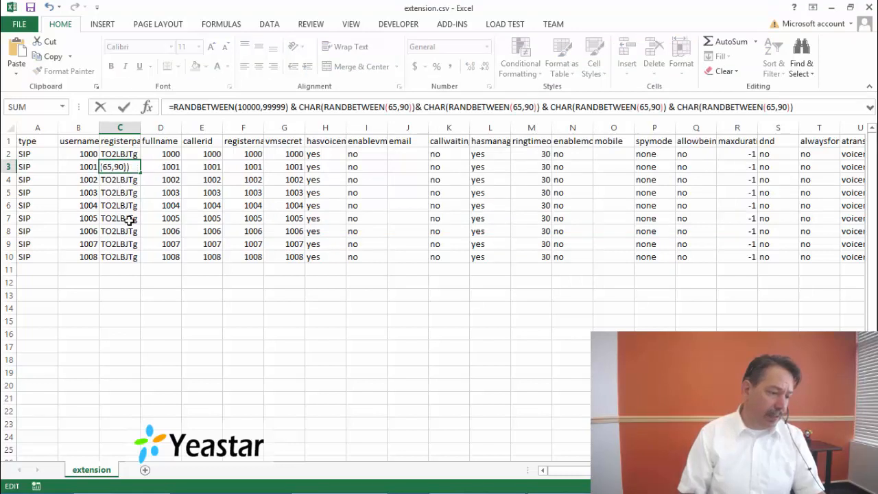
{"action": "key", "text": "Return"}
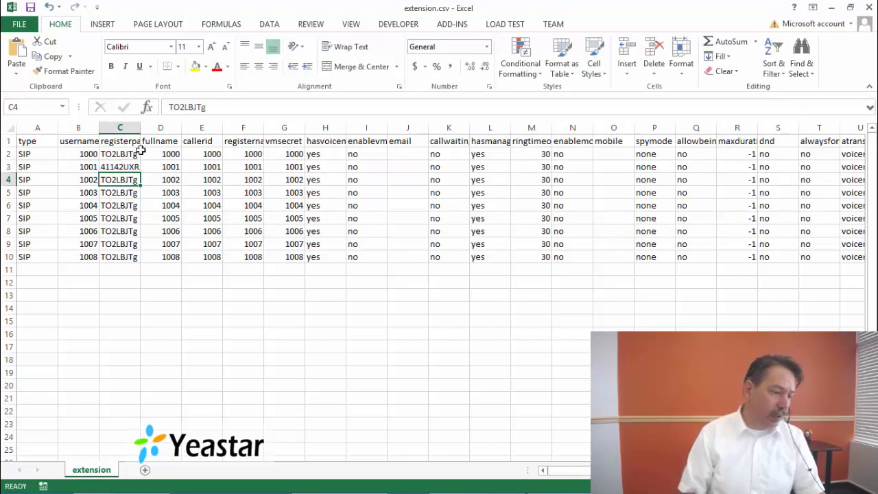
- Widen the registerpassword column and paste the random password formula into cells C4 through C10
{"action": "left_click_drag", "start_coordinate": [146, 128], "coordinate": [162, 128]}
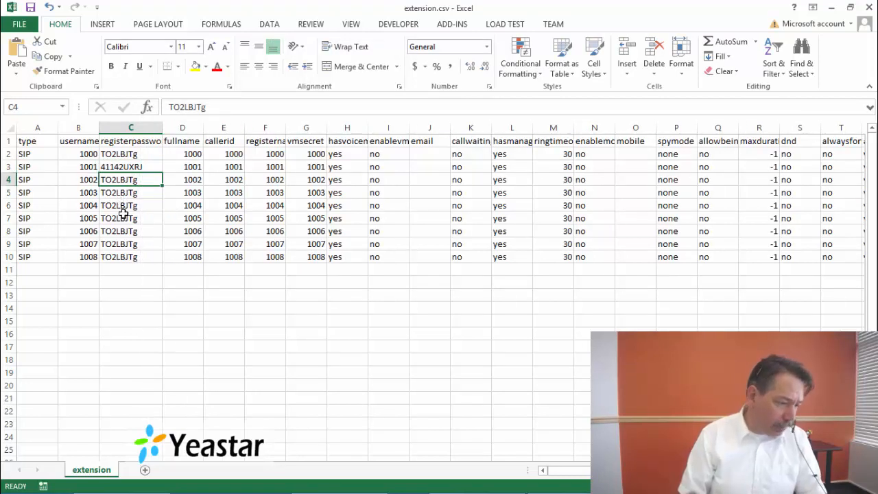
{"action": "left_click", "coordinate": [120, 191]}
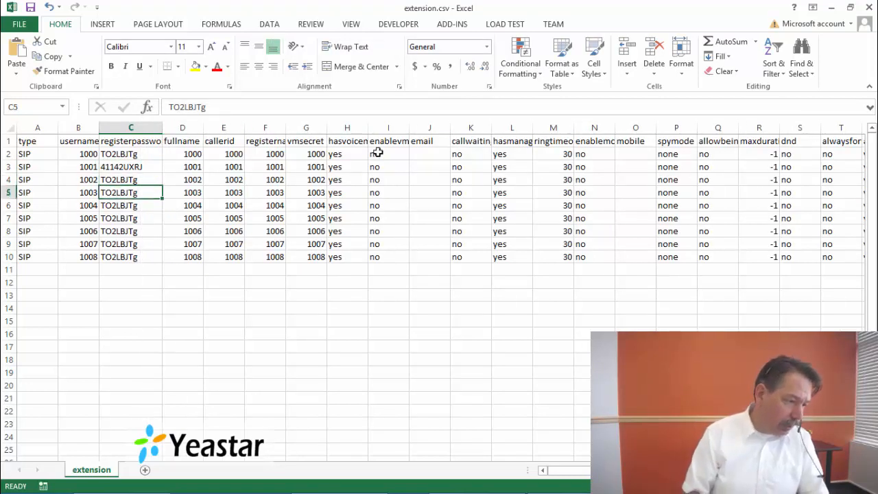
{"action": "left_click", "coordinate": [134, 179]}
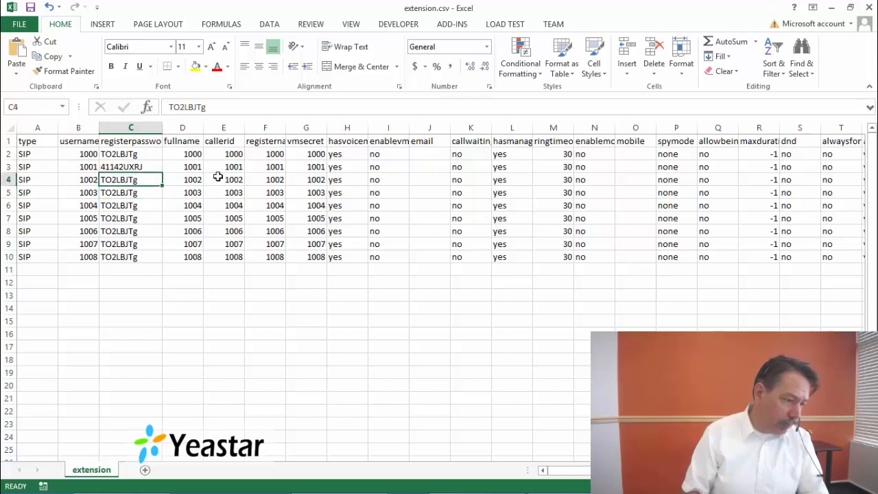
{"action": "key", "text": "ctrl+v"}
{"action": "key", "text": "Down"}
{"action": "key", "text": "ctrl+v"}
{"action": "key", "text": "Down"}
{"action": "key", "text": "ctrl+v"}
{"action": "key", "text": "Down"}
{"action": "key", "text": "ctrl+v"}
{"action": "key", "text": "Down"}
{"action": "key", "text": "ctrl+v"}
{"action": "key", "text": "Down"}
{"action": "key", "text": "ctrl+v"}
{"action": "key", "text": "Down"}
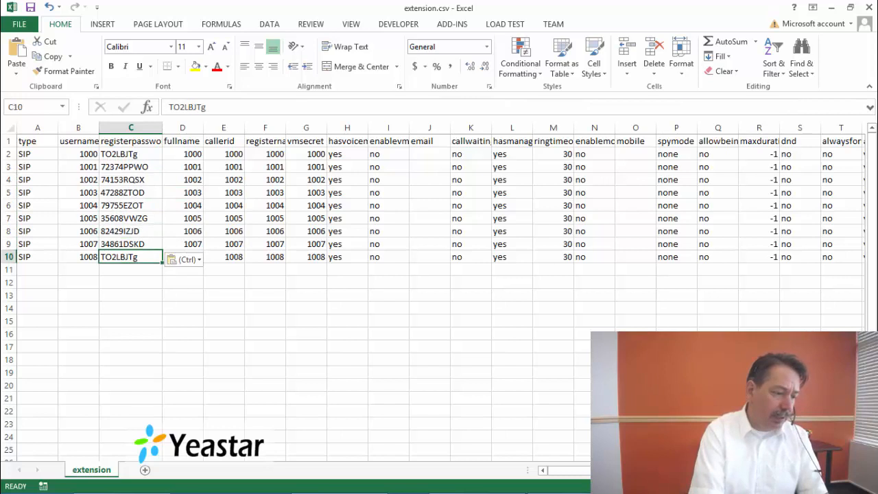
{"action": "key", "text": "ctrl+v"}
{"action": "key", "text": "Down"}
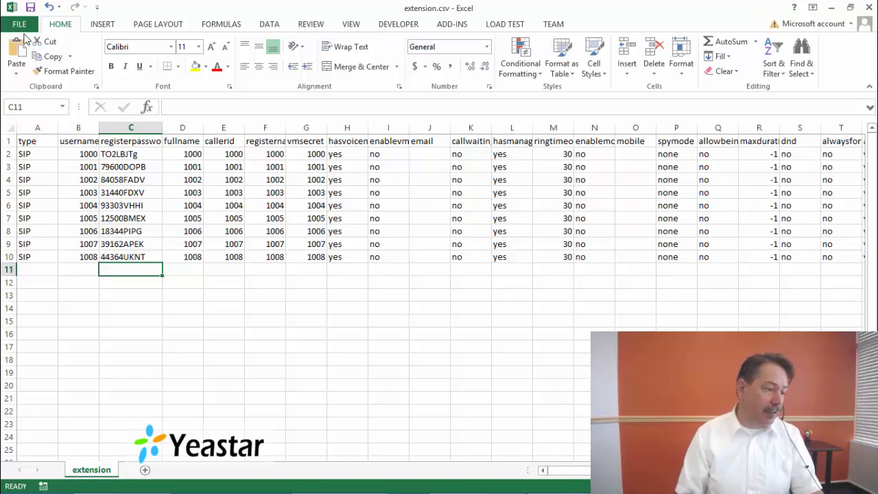
- Save the sheet as extensionupdated.csv in the Yeastar folder, keeping the CSV format, and close it without saving again
{"action": "left_click", "coordinate": [24, 25]}
{"action": "left_click", "coordinate": [35, 150]}
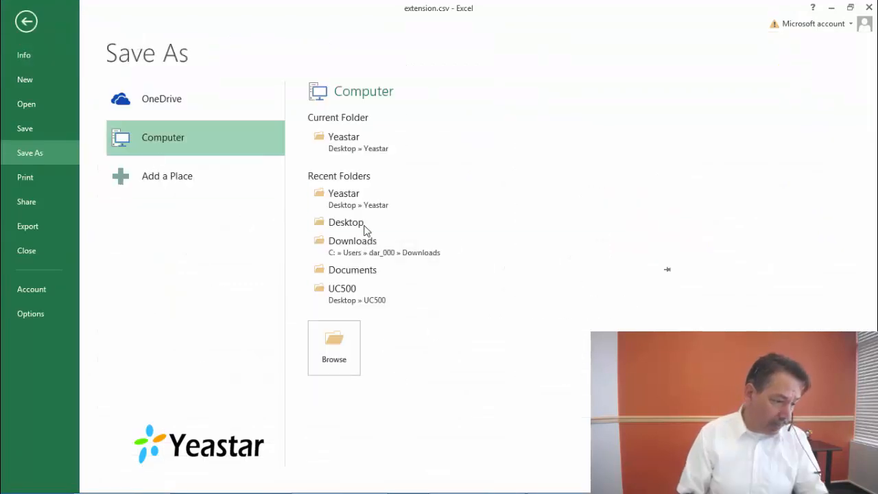
{"action": "left_click", "coordinate": [351, 199]}
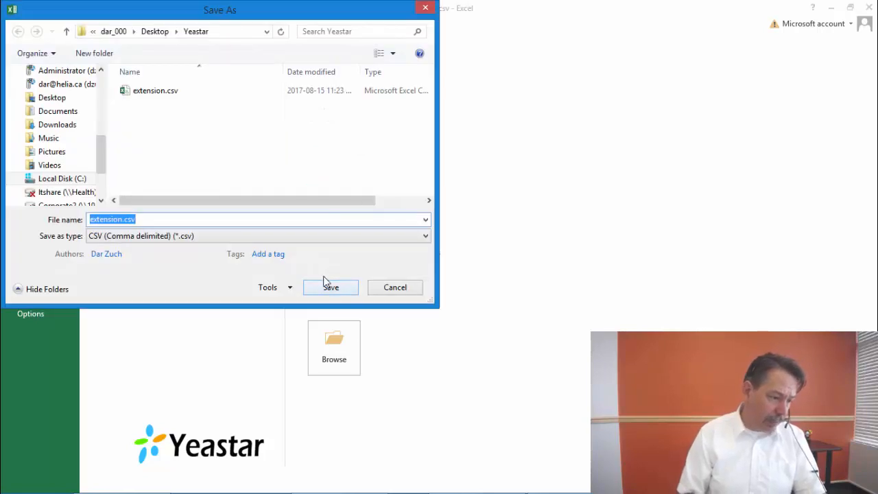
{"action": "left_click", "coordinate": [119, 218]}
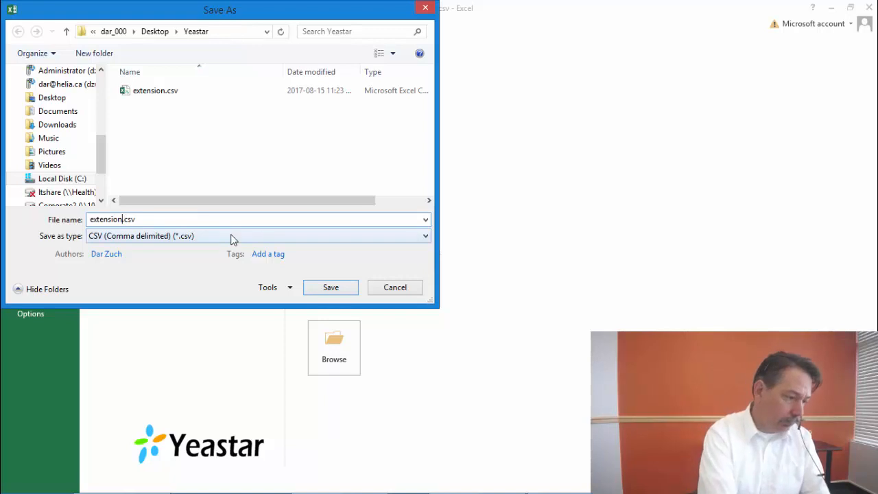
{"action": "type", "text": "updated"}
{"action": "key", "text": "Return"}
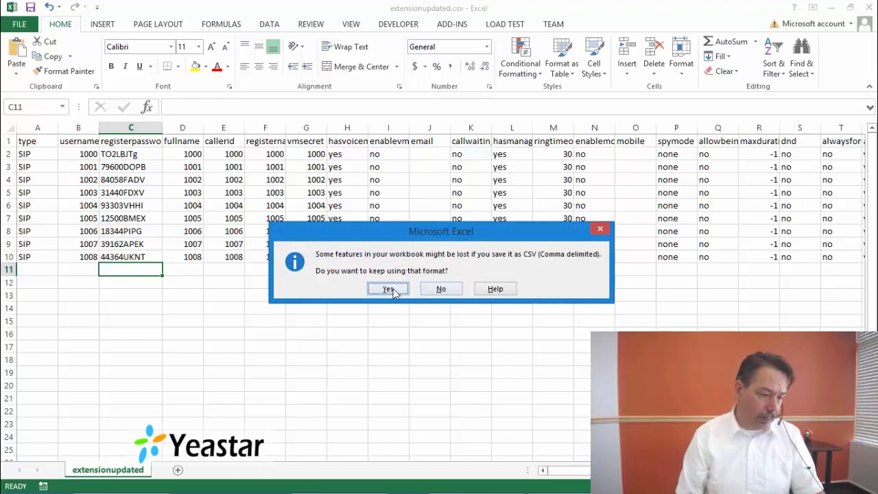
{"action": "left_click", "coordinate": [388, 289]}
{"action": "left_click", "coordinate": [869, 7]}
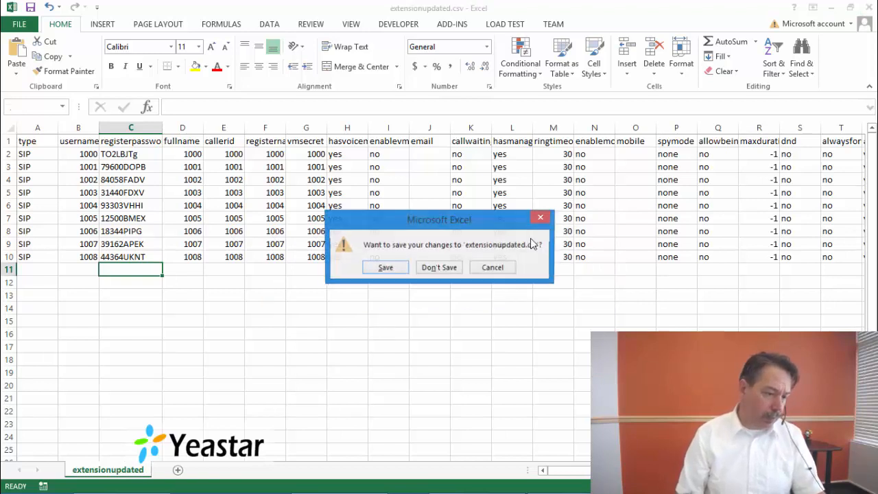
{"action": "left_click", "coordinate": [443, 269]}
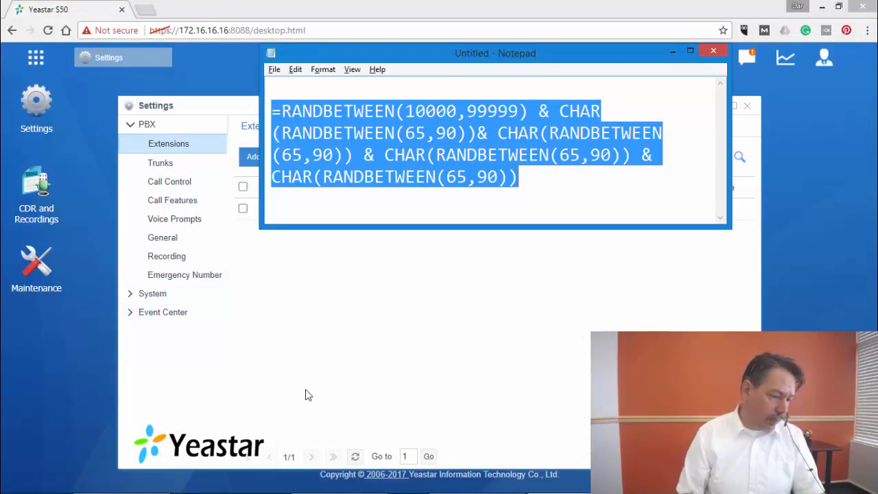
- Switch to the Yeastar folder, open extensionupdated.csv in Notepad to check its comma-separated records, and close it
{"action": "key", "text": "alt+Tab"}
{"action": "left_click", "coordinate": [394, 264]}
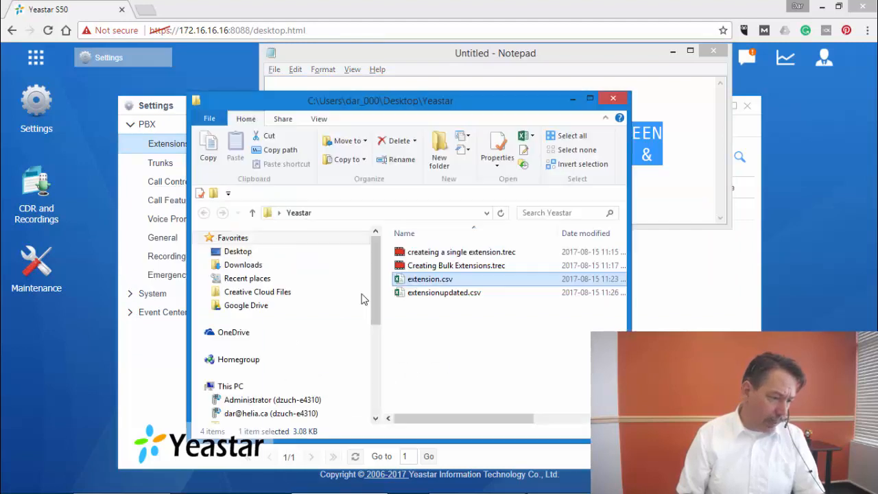
{"action": "right_click", "coordinate": [432, 293]}
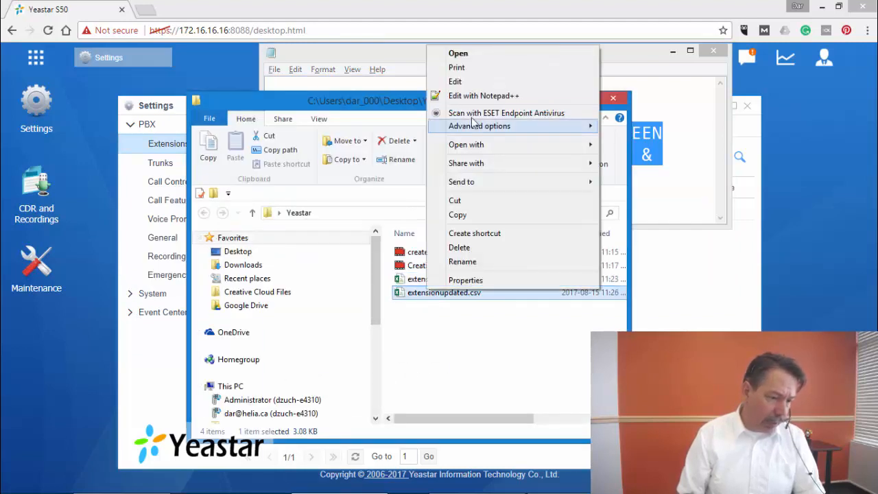
{"action": "left_click", "coordinate": [457, 82]}
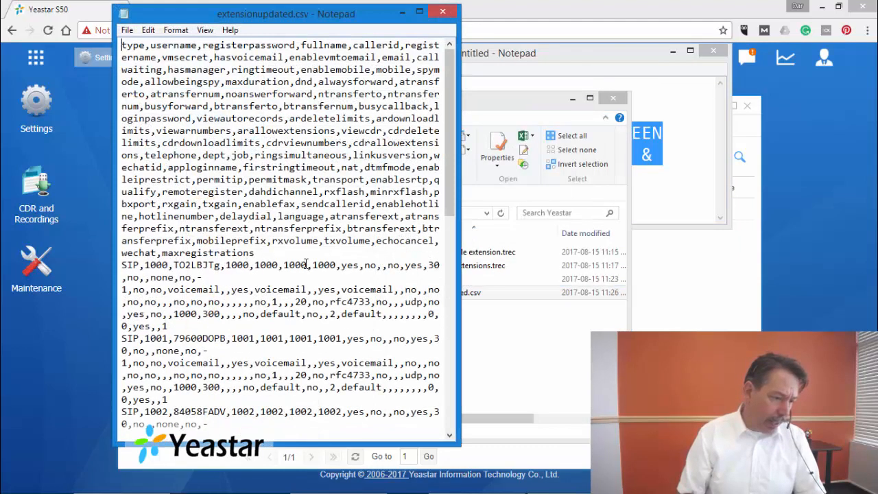
{"action": "left_click_drag", "start_coordinate": [459, 149], "coordinate": [784, 141]}
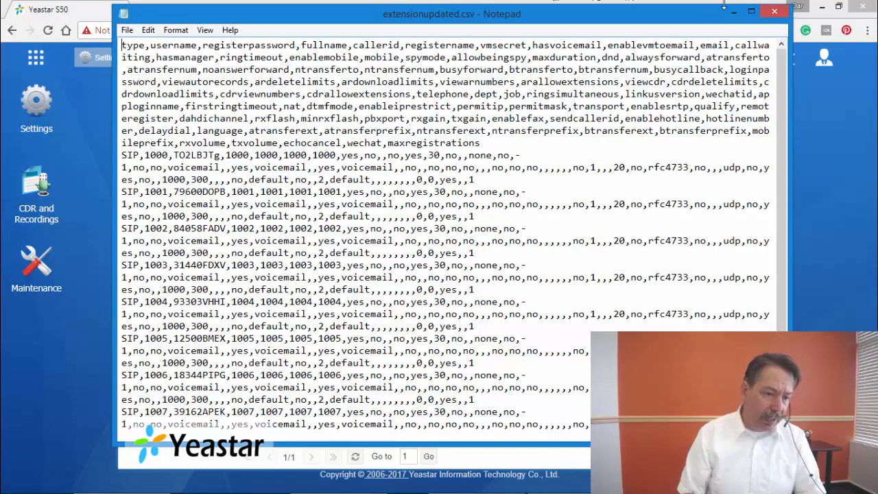
{"action": "left_click", "coordinate": [775, 13]}
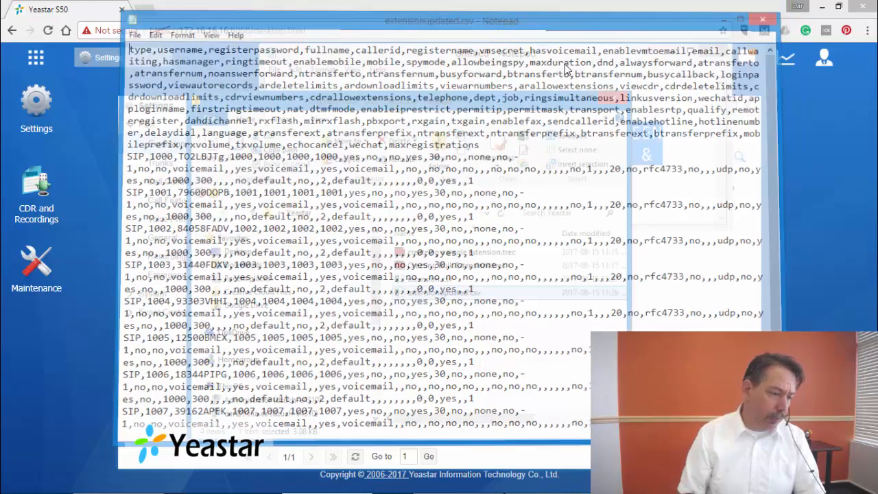
- Switch to the Yeastar S50 page in Chrome and choose extensionupdated.csv from the Yeastar folder as the extension import file
{"action": "left_click", "coordinate": [50, 401]}
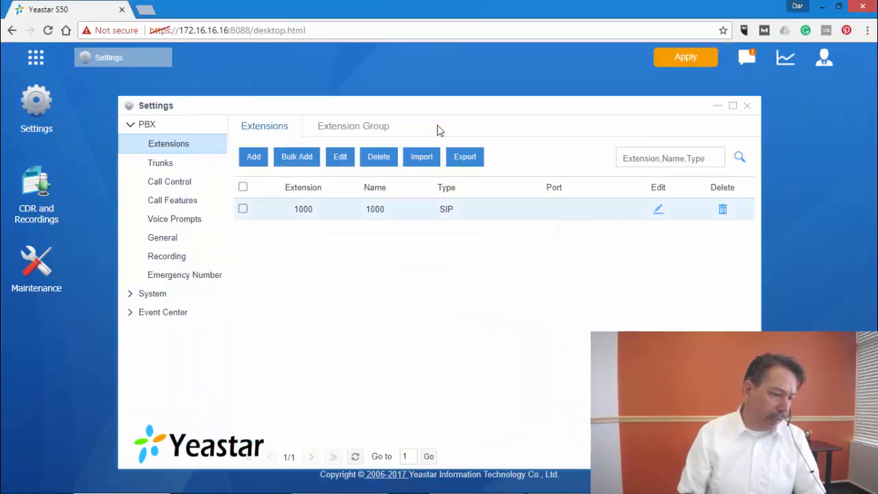
{"action": "left_click", "coordinate": [429, 177]}
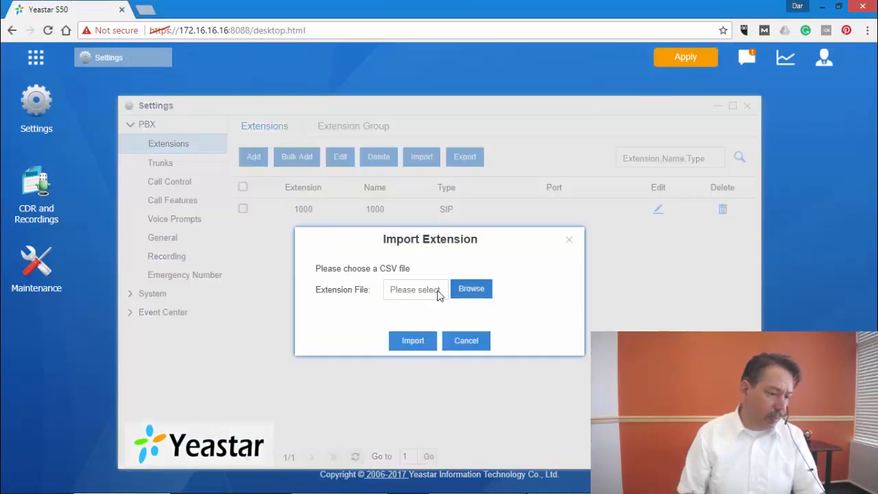
{"action": "left_click", "coordinate": [476, 289]}
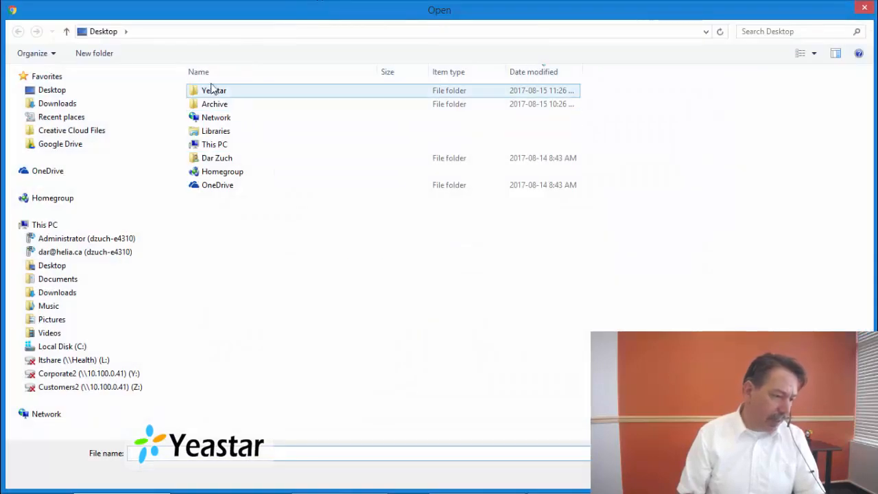
{"action": "left_click", "coordinate": [225, 96]}
{"action": "double_click", "coordinate": [224, 95]}
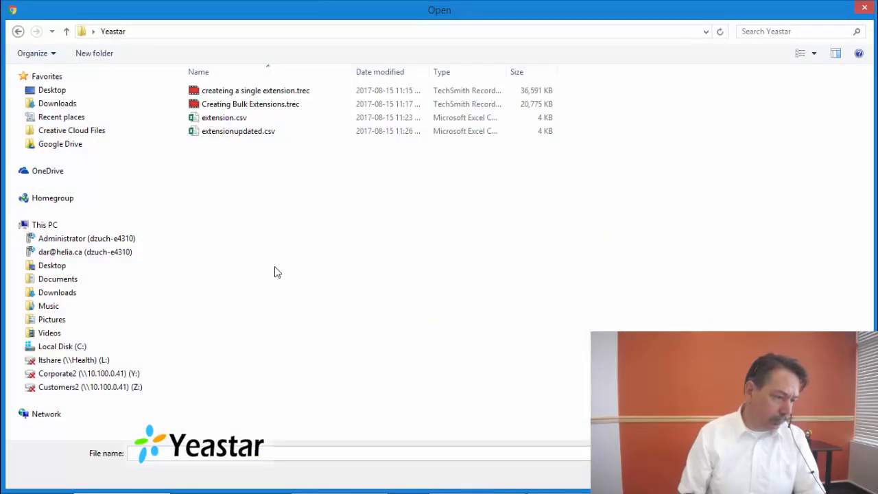
{"action": "double_click", "coordinate": [230, 131]}
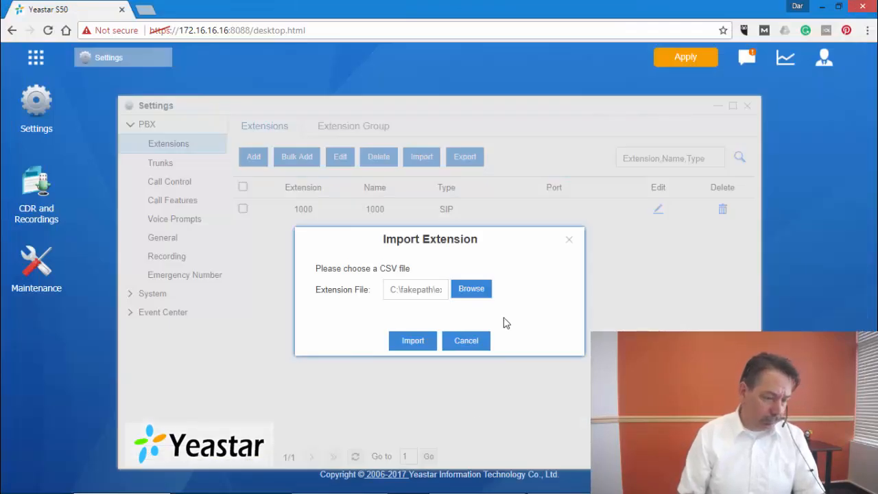
- Run the extension import and save the replaced-fields log as extensionport.log in the Yeastar folder
{"action": "left_click", "coordinate": [413, 343]}
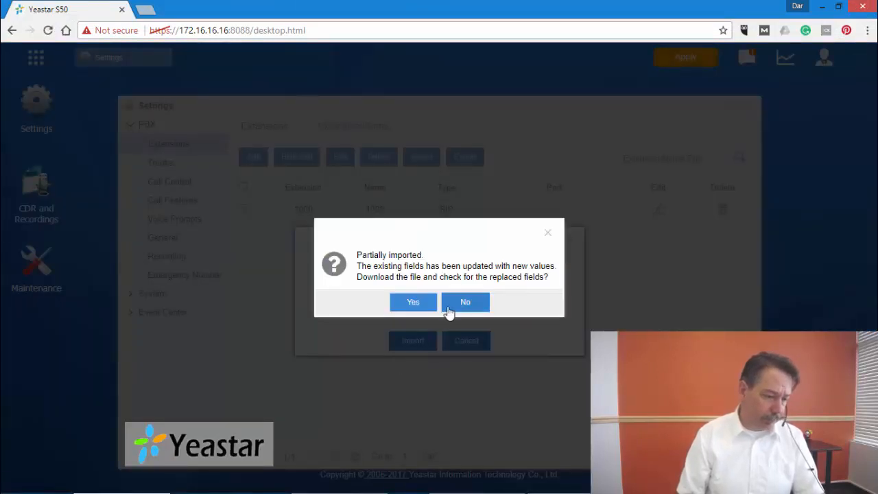
{"action": "left_click", "coordinate": [413, 304]}
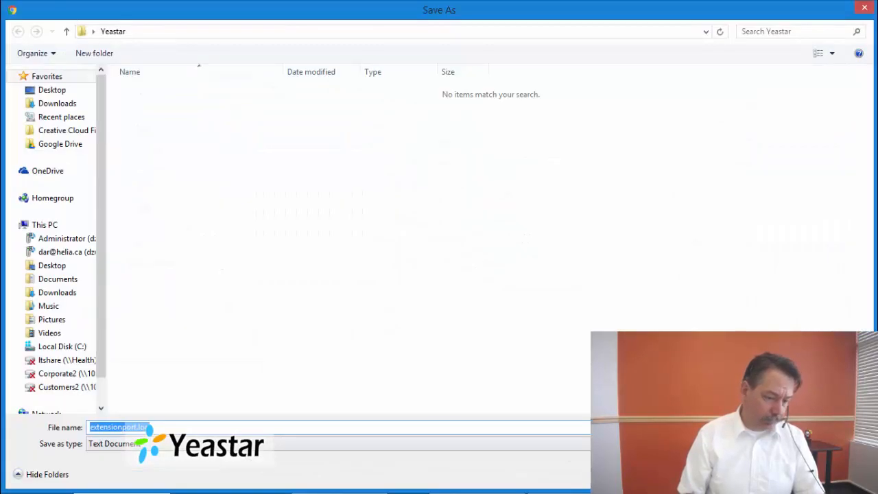
{"action": "key", "text": "Return"}
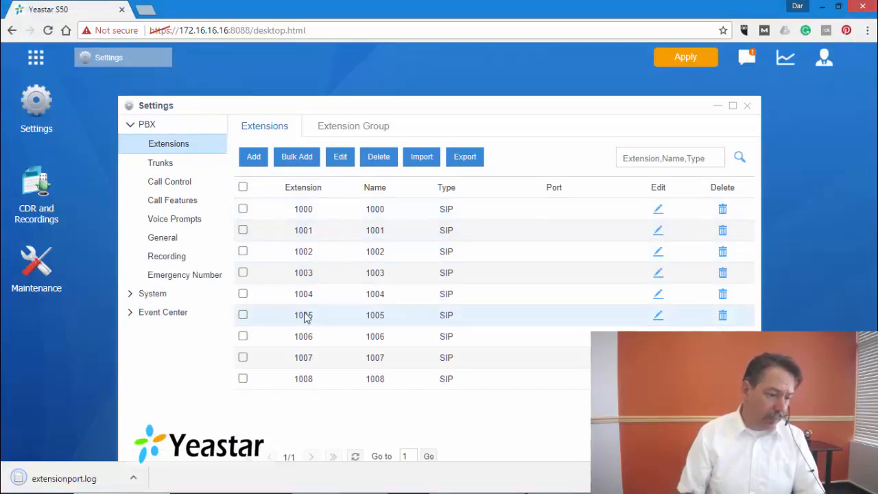
- Open extension 1001 for editing to check its imported registration password, and close it without saving
{"action": "left_click", "coordinate": [327, 237]}
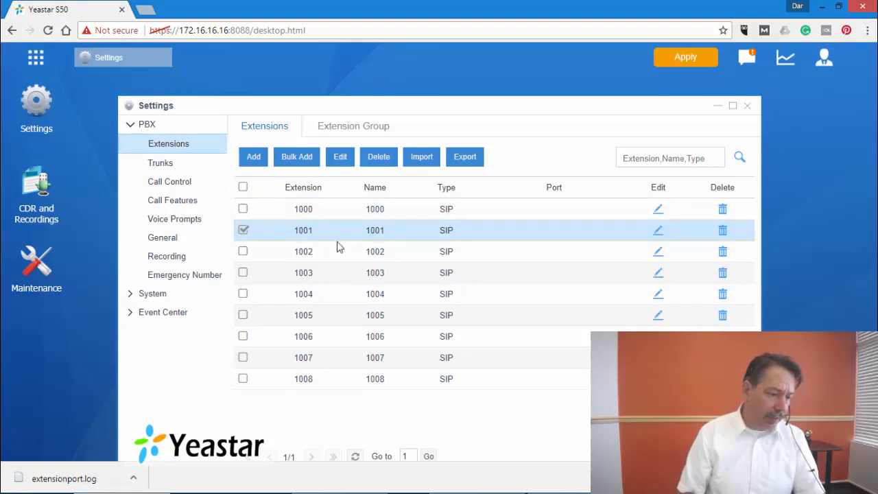
{"action": "left_click", "coordinate": [334, 162]}
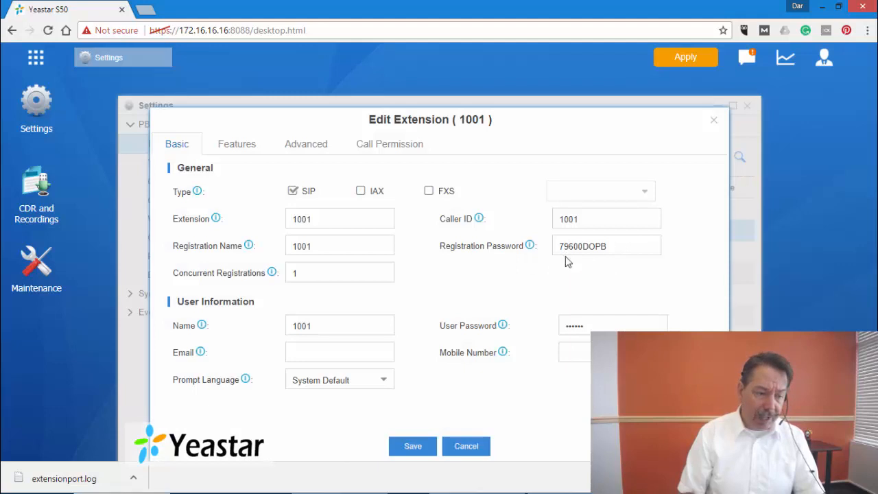
{"action": "left_click", "coordinate": [467, 447]}
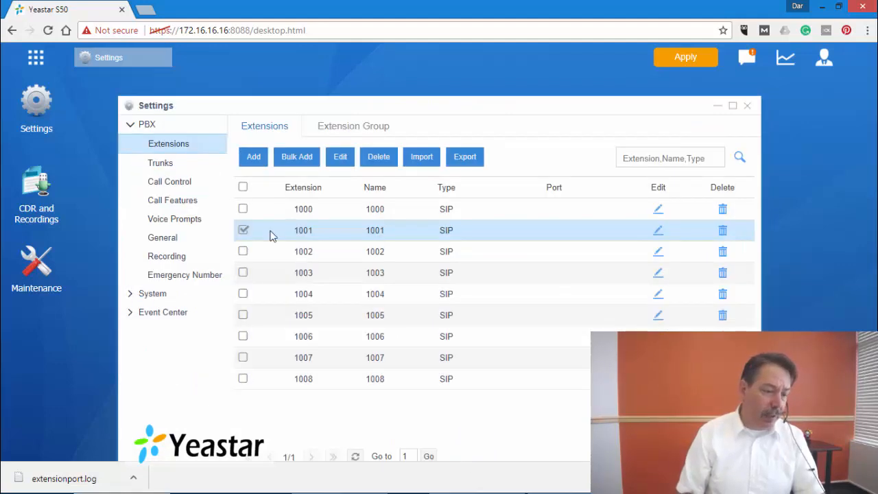